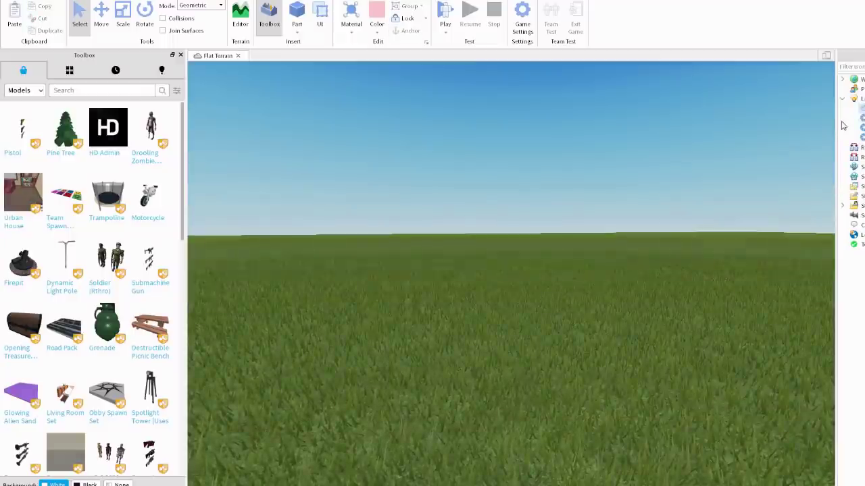
Search the model library for "great mother" and look through the results.
right_click_drag(735, 272, 730, 273)
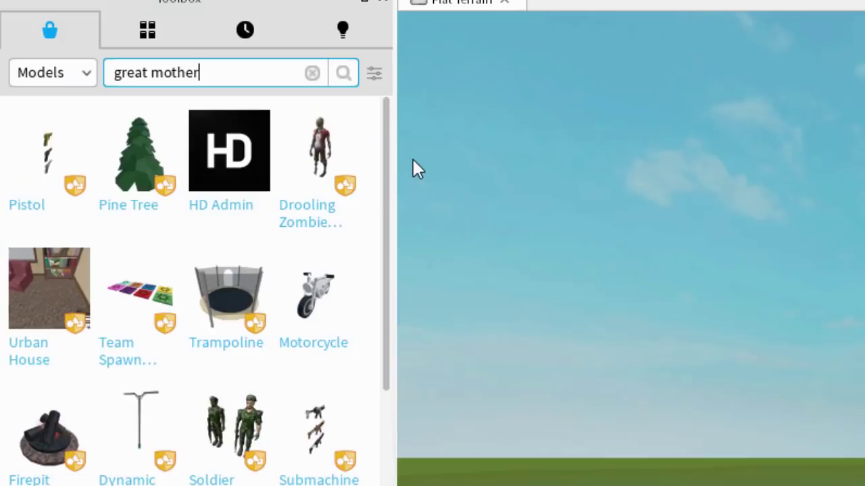
key("Return")
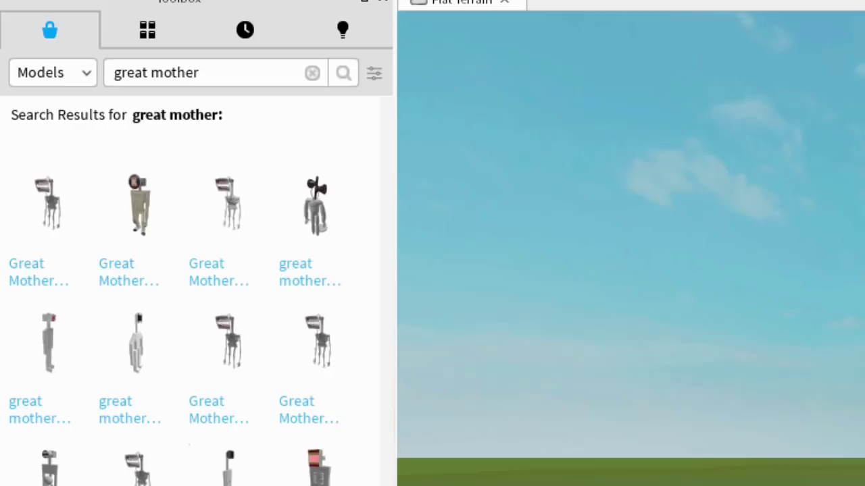
scroll(244, 465, "down", 5)
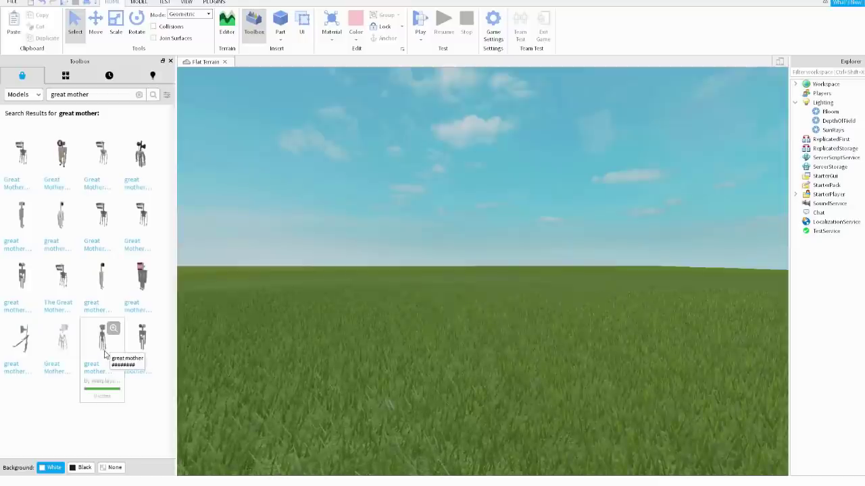
Insert the skeletal Great Mother model with the megaphone-shaped head into the flat terrain.
left_click(23, 161)
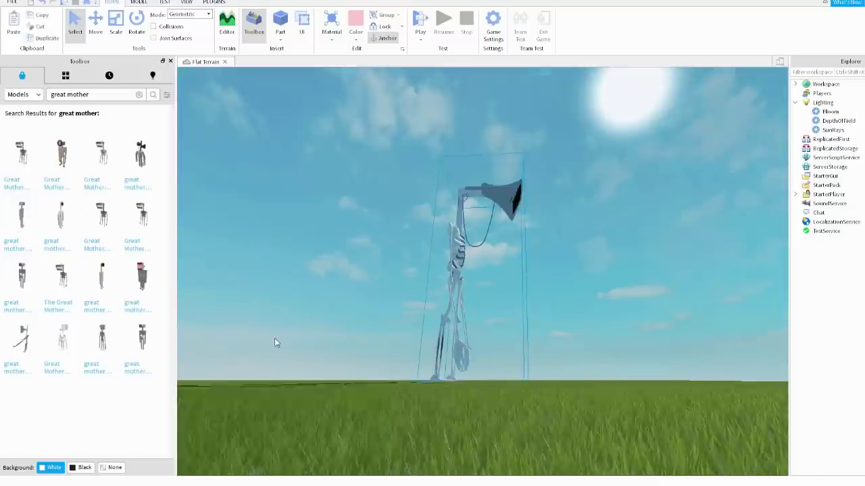
key("f")
right_click_drag(538, 309, 539, 309)
left_click(661, 269)
right_click_drag(665, 272, 668, 272)
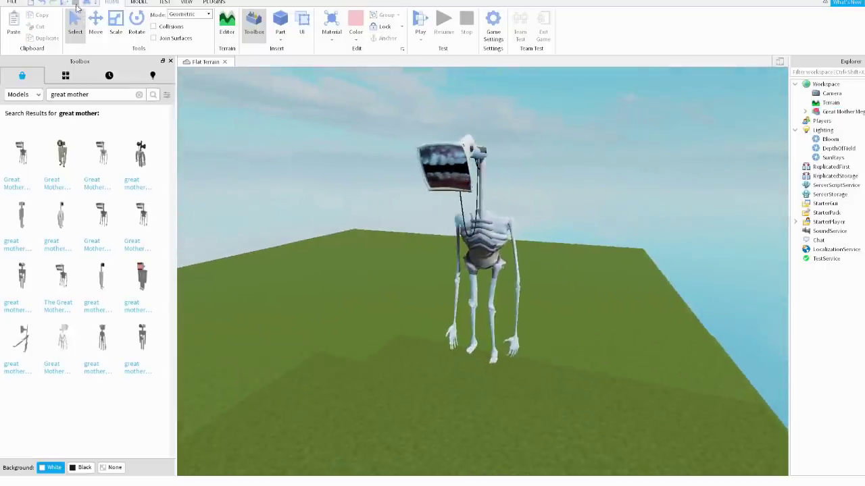
Play-test the place and walk the character up to the skeletal giant's feet to check its scale.
left_click(75, 3)
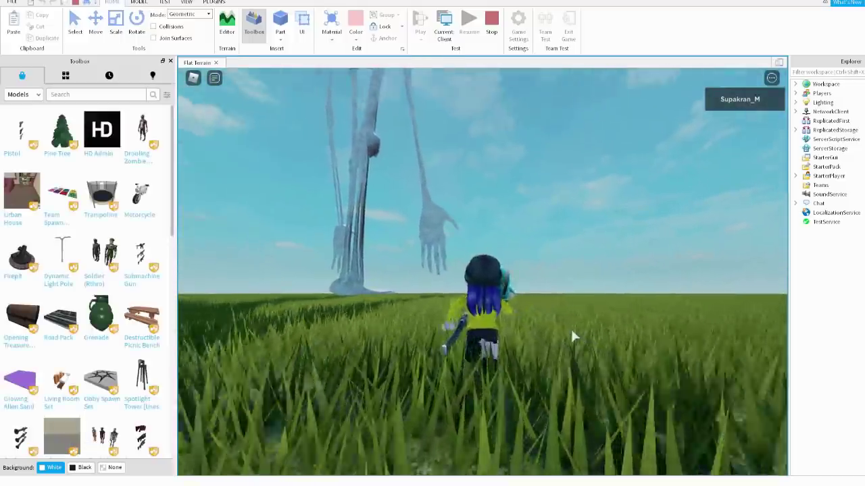
key("w")
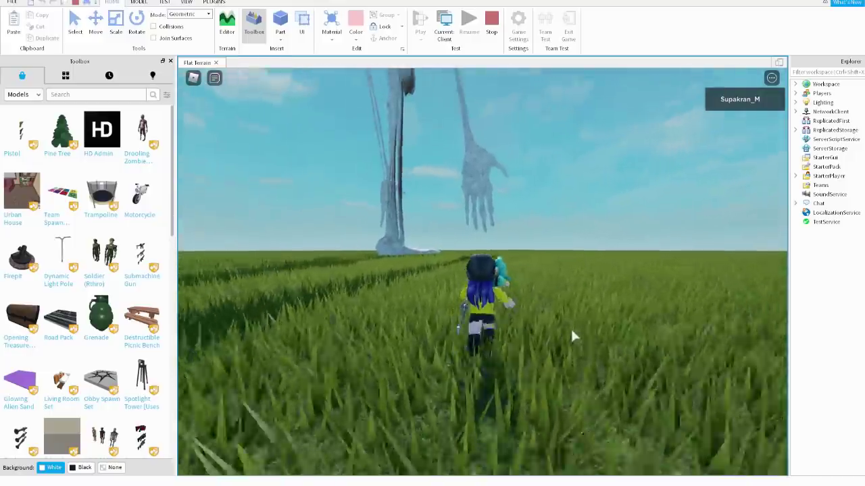
scroll(572, 329, "down", 2)
right_click_drag(571, 330, 572, 329)
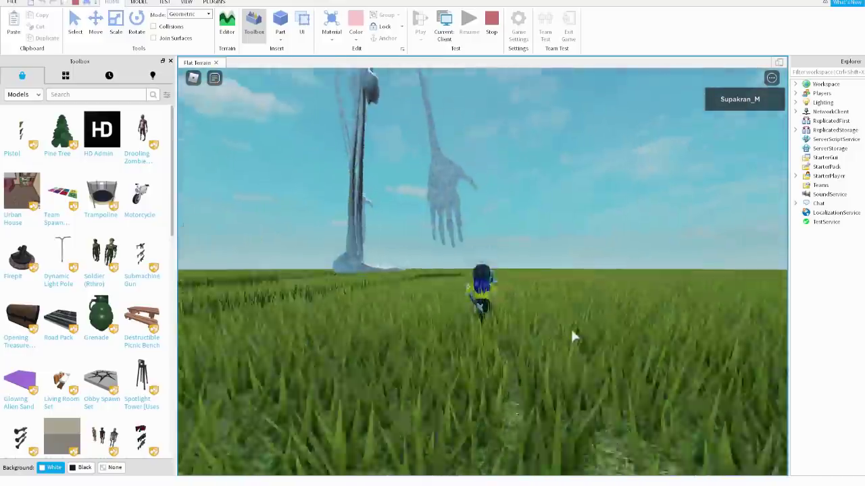
key("w")
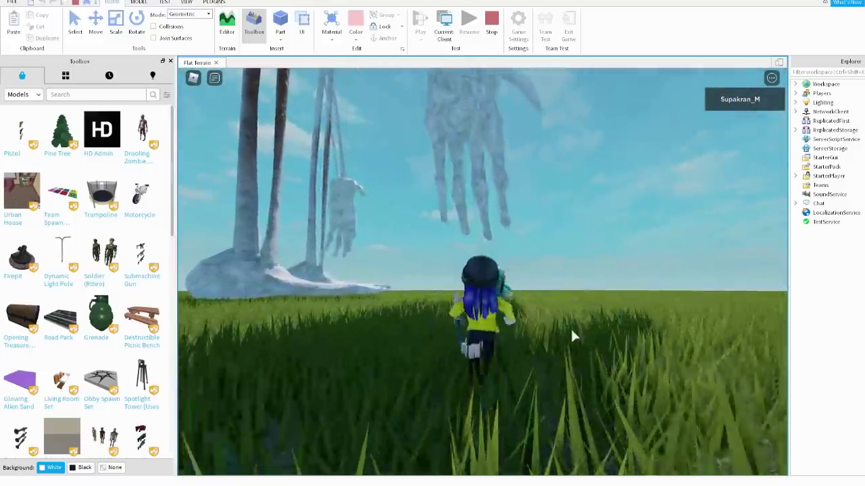
key("w")
key("w")
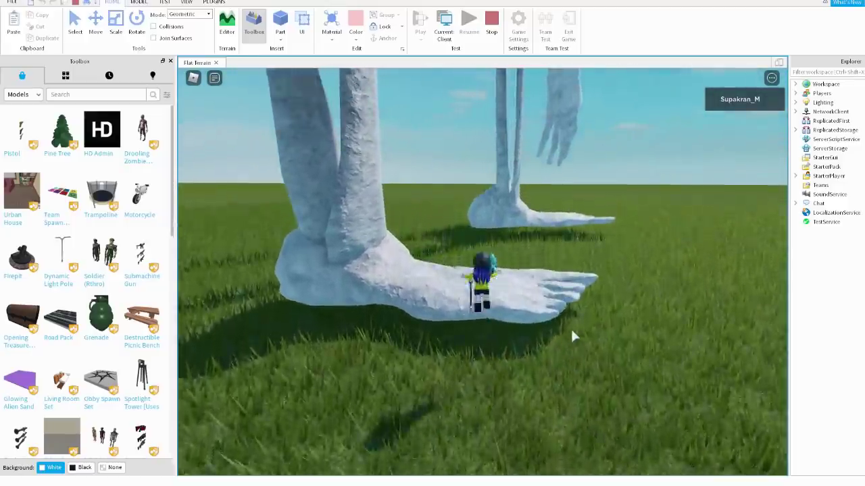
key("w")
key("space")
right_click_drag(572, 329, 572, 330)
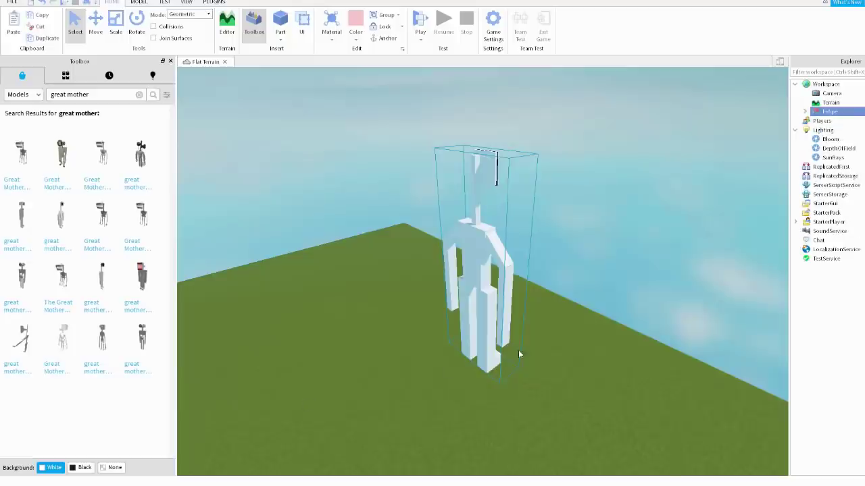
Examine the blocky white Great Mother model, focusing on the black panel at the front of its head.
right_click_drag(518, 350, 521, 349)
scroll(483, 312, "down", 5)
scroll(527, 308, "up", 5)
right_click_drag(526, 307, 527, 308)
scroll(527, 308, "up", 4)
scroll(527, 308, "down", 2)
scroll(528, 313, "up", 6)
scroll(528, 312, "down", 3)
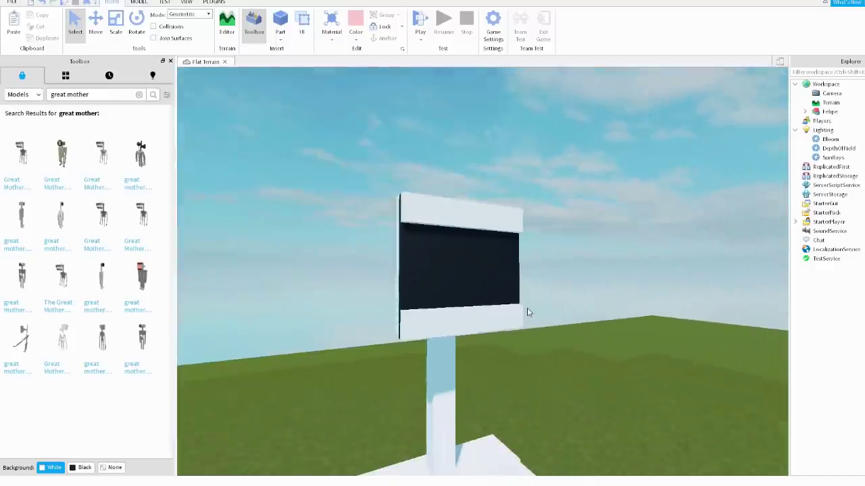
right_click_drag(529, 312, 527, 307)
scroll(527, 309, "down", 5)
scroll(527, 310, "up", 3)
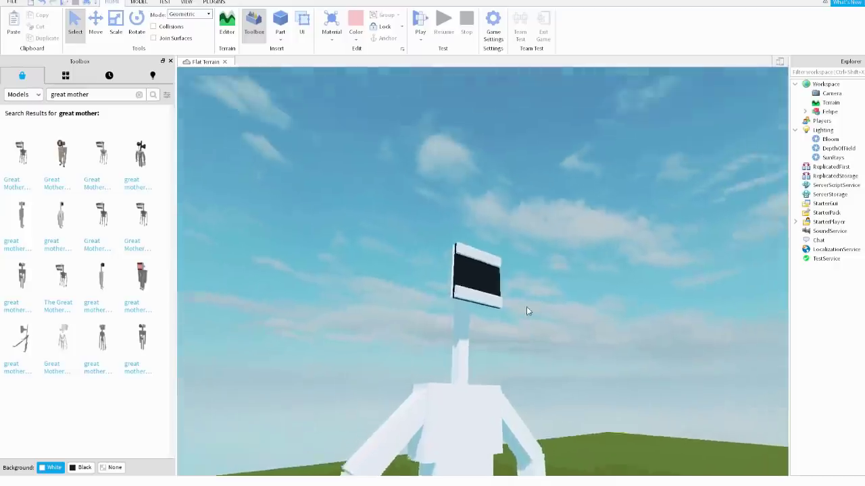
scroll(526, 306, "up", 5)
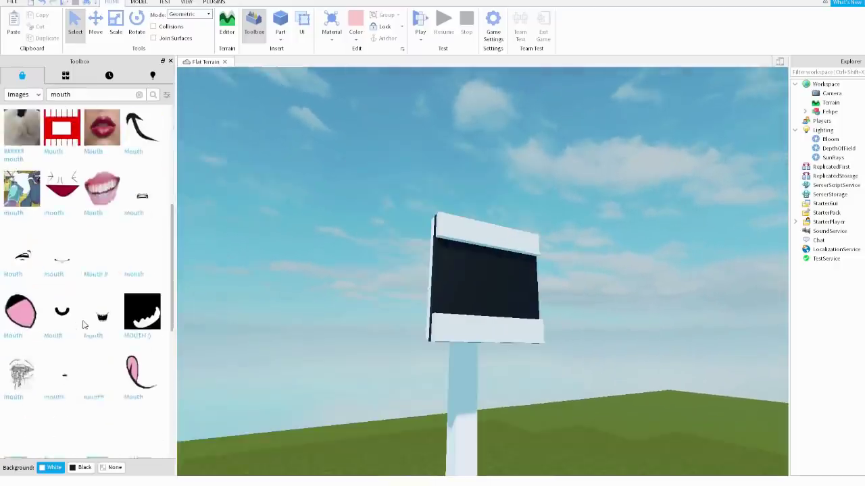
Apply the dark red sharp-toothed image from the "mouth" image search as a decal on the head's black front part.
scroll(85, 324, "up", 3)
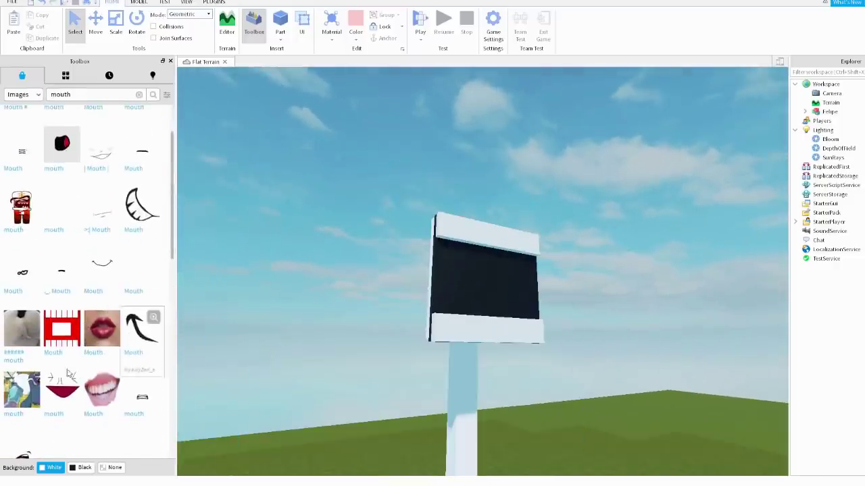
left_click(476, 281)
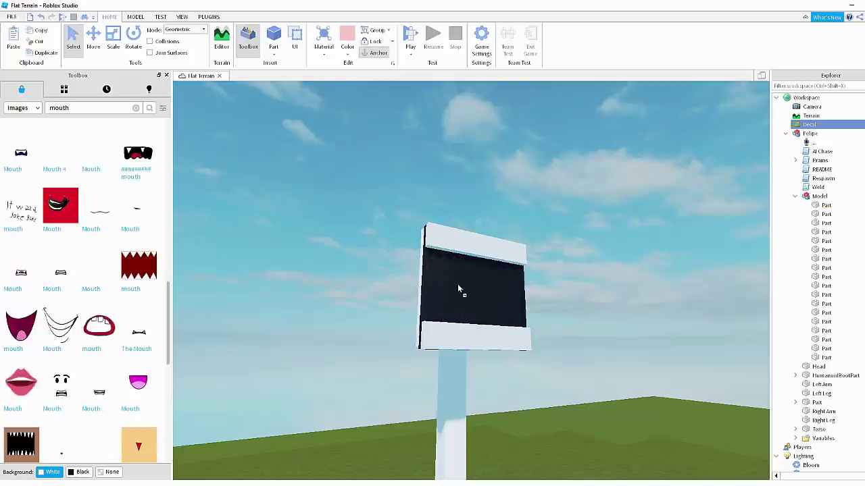
left_click(459, 290)
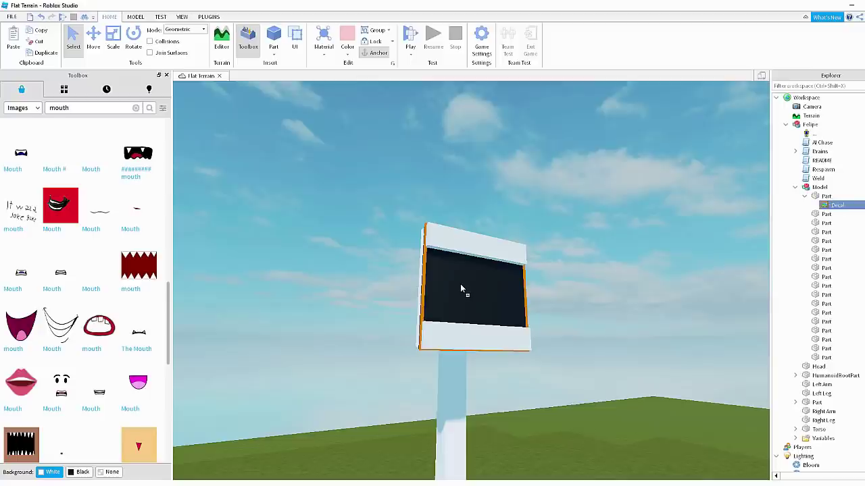
left_click(634, 255)
right_click_drag(634, 255, 623, 288)
key("s")
key("w")
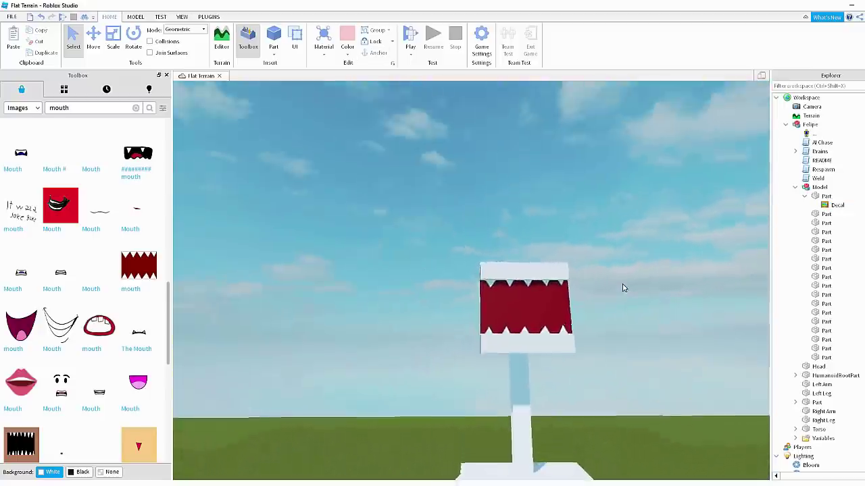
scroll(622, 288, "up", 5)
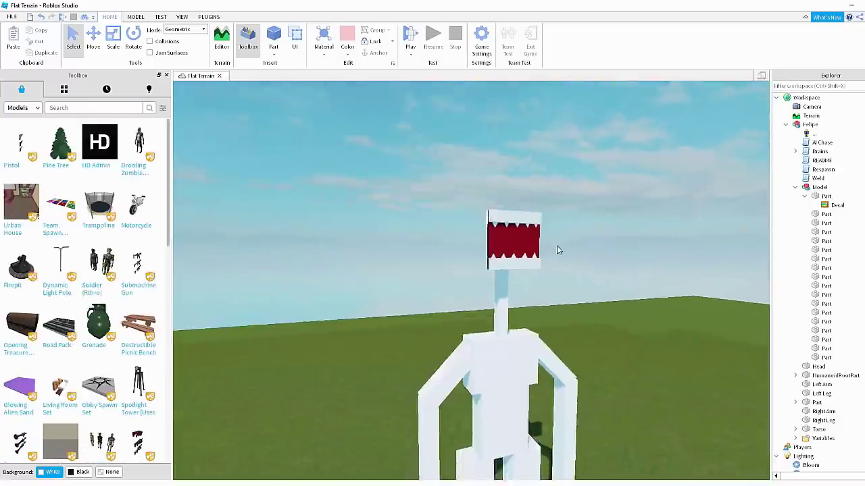
Inspect the white model with its toothed mouth decal from near and far.
right_click_drag(557, 245, 559, 247)
scroll(558, 246, "down", 2)
scroll(558, 246, "up", 5)
scroll(557, 245, "up", 2)
scroll(557, 246, "up", 2)
scroll(556, 246, "down", 5)
scroll(557, 246, "down", 3)
scroll(557, 246, "up", 5)
scroll(559, 247, "down", 4)
scroll(559, 247, "down", 3)
scroll(560, 248, "up", 2)
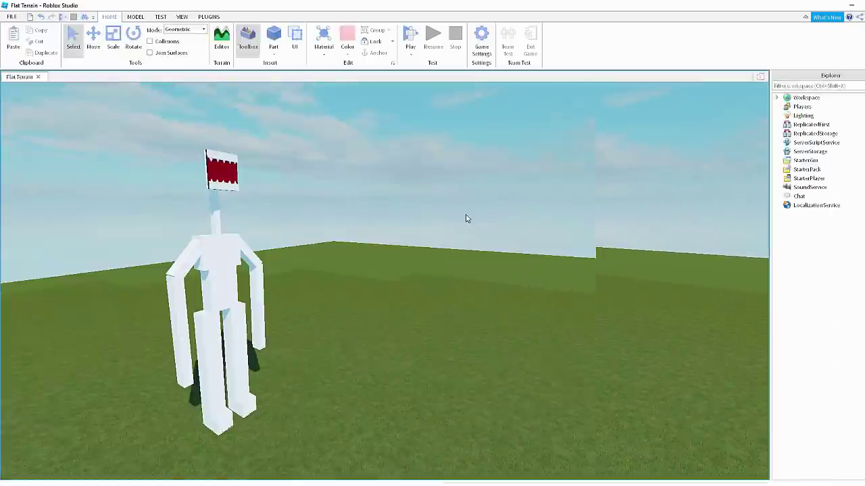
Play-test the place by walking the character into the white giant's feet, and stop the test.
right_click_drag(465, 218, 466, 218)
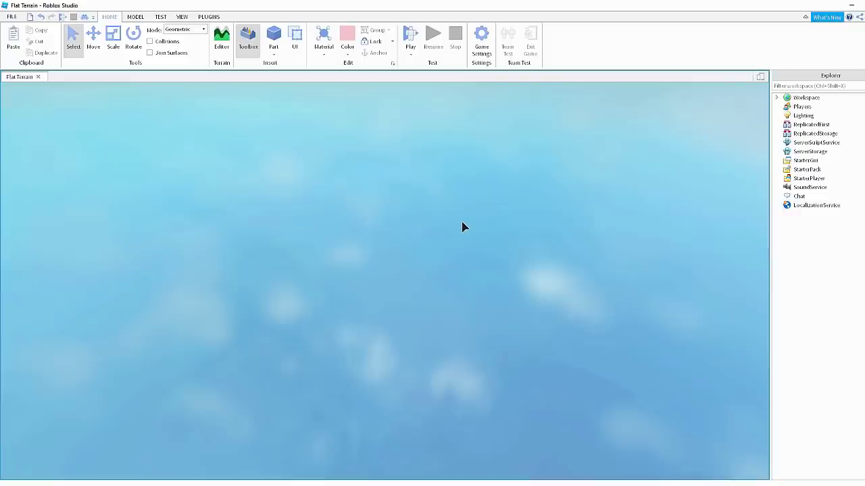
key("F5")
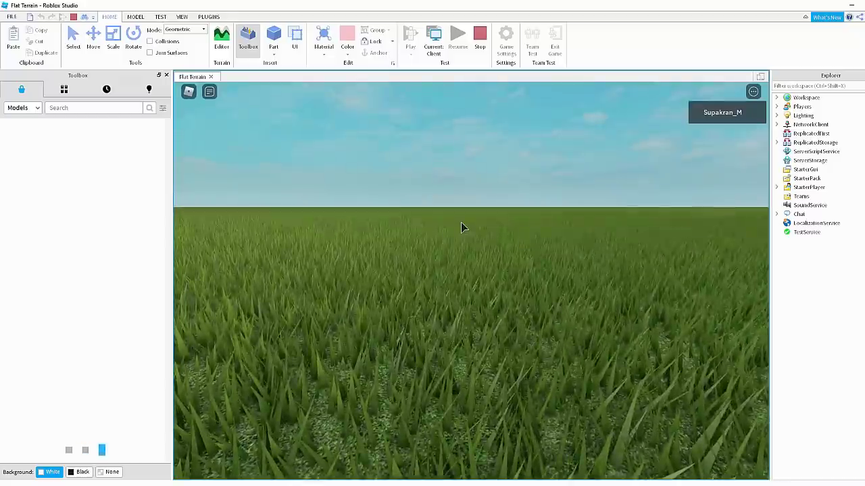
right_click_drag(569, 280, 571, 288)
key("s")
key("a")
key("w")
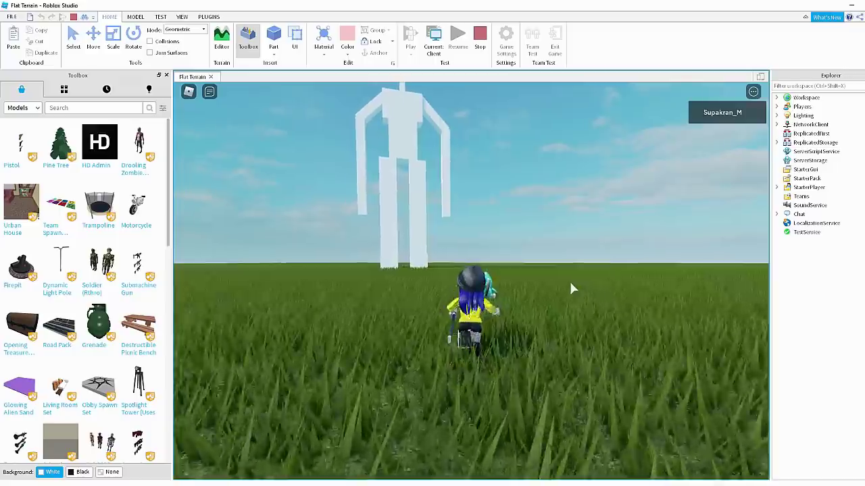
key("w")
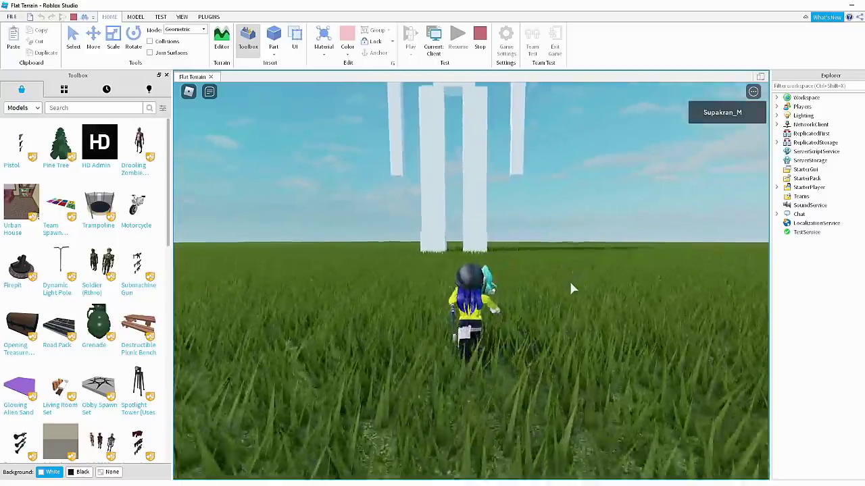
key("w")
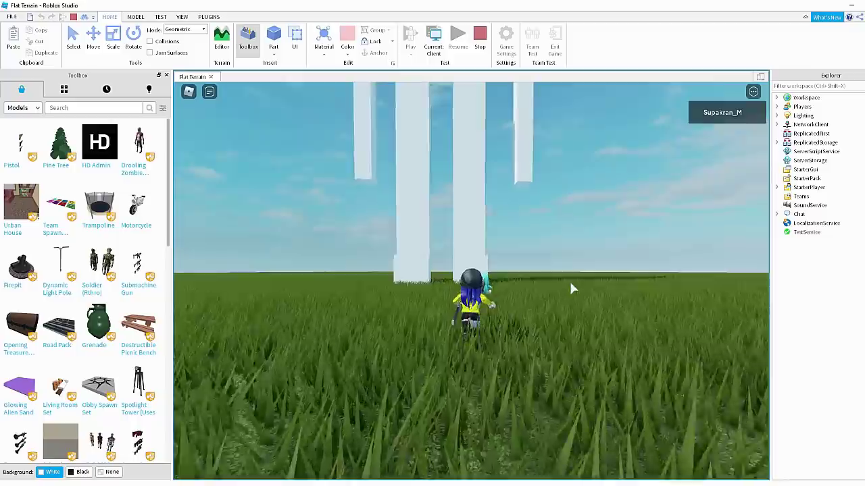
key("w")
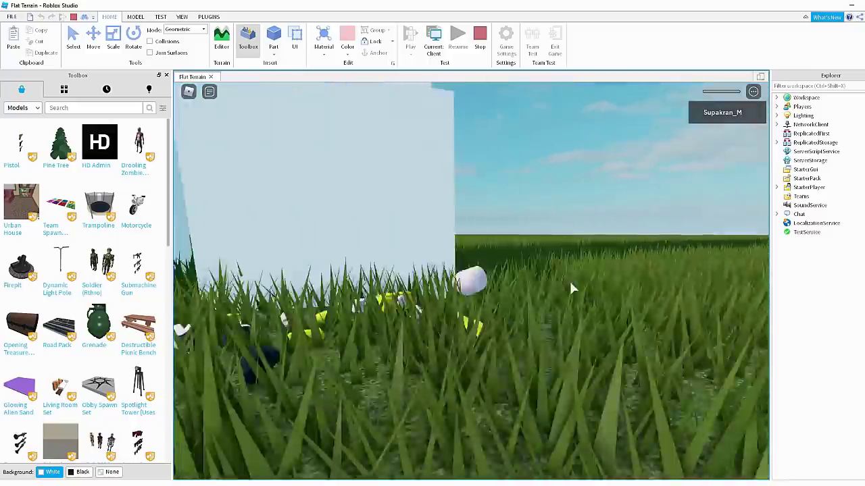
right_click_drag(570, 283, 570, 283)
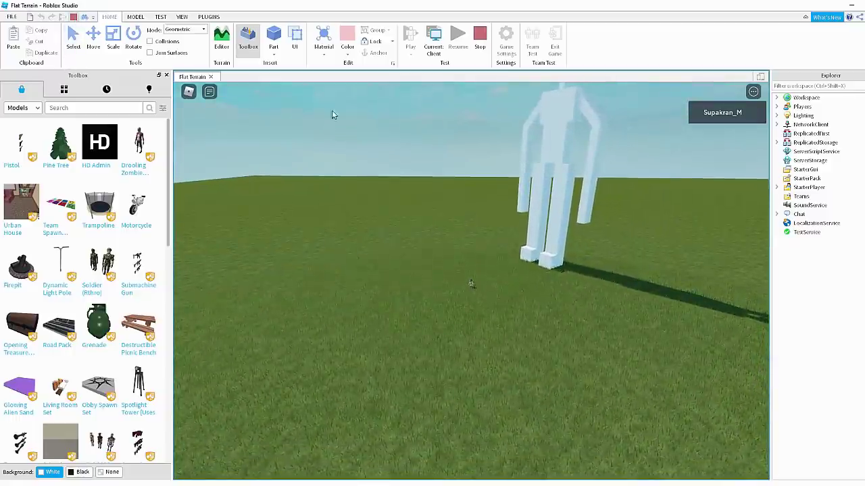
left_click(166, 75)
key("shift+F5")
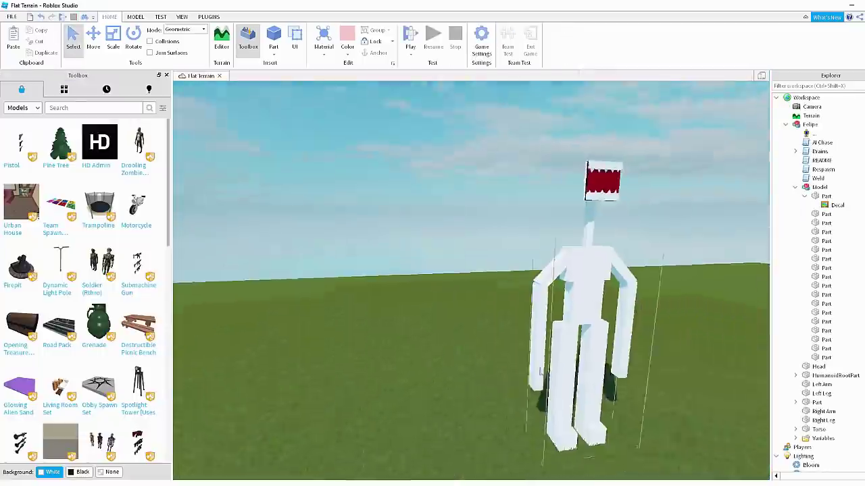
key("w")
right_click_drag(539, 372, 538, 371)
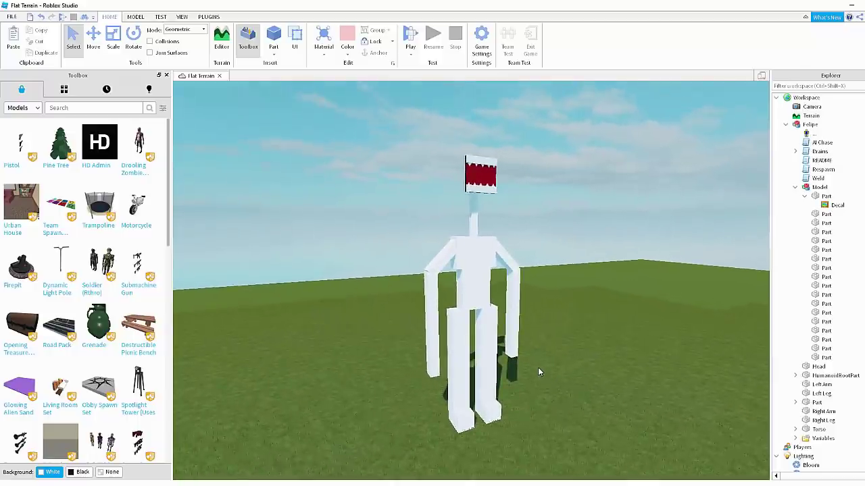
key("s")
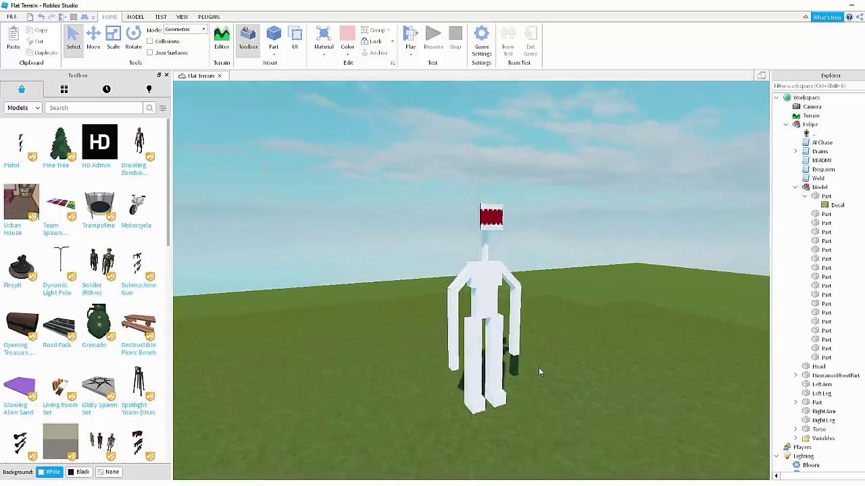
scroll(539, 372, "up", 5)
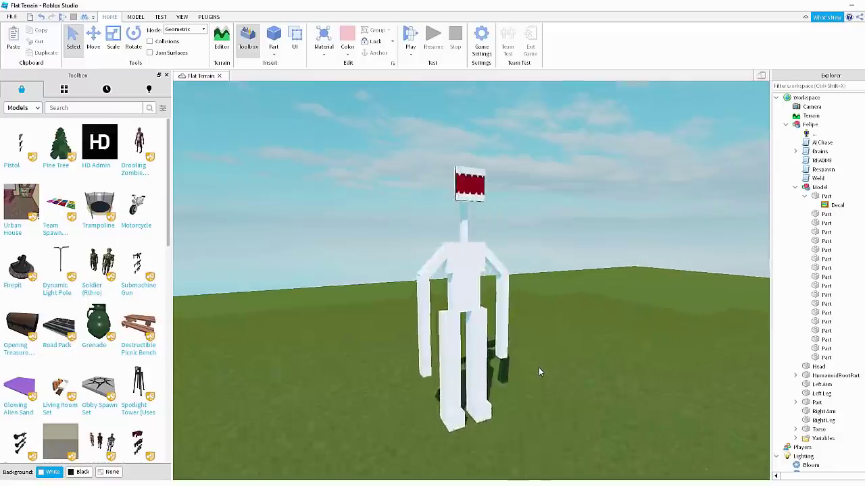
scroll(539, 371, "down", 3)
Insert the Siren Head (Killer NPC) model from the "siren head" results on the grass beside the white giant's feet.
right_click_drag(539, 372, 538, 368)
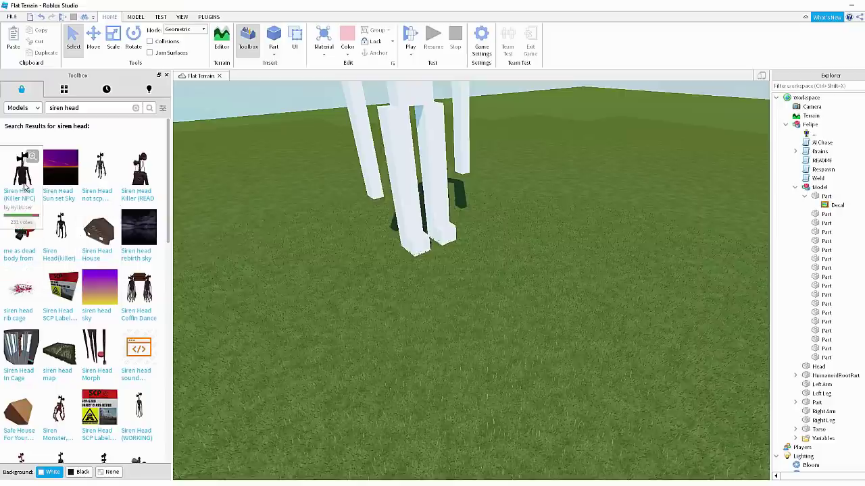
left_click_drag(393, 232, 510, 234)
key("f")
mouse_move(518, 233)
right_mouse_down()
mouse_move(530, 233)
mouse_move(520, 234)
right_mouse_up()
scroll(519, 234, "down", 3)
scroll(520, 234, "up", 3)
scroll(520, 234, "up", 2)
scroll(519, 234, "down", 5)
left_click(462, 170)
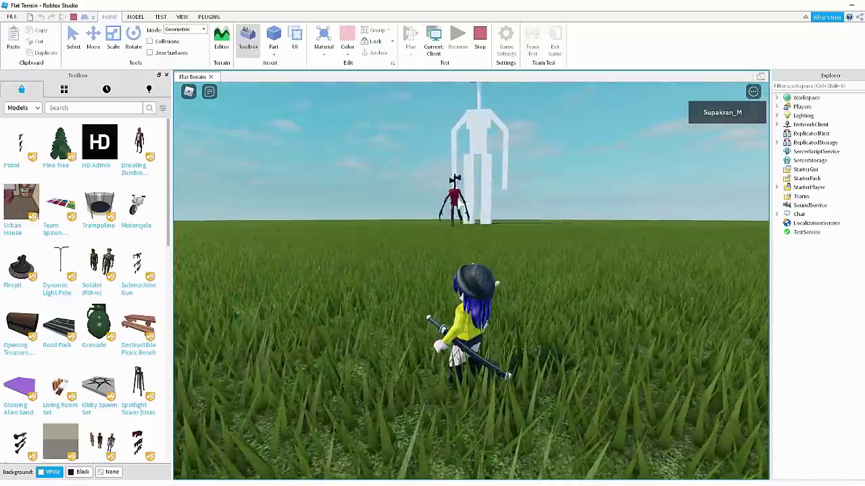
Test Siren Head's behaviour in play mode by moving the character away from it, and end the test.
key("s")
right_click_drag(525, 261, 525, 261)
scroll(525, 262, "down", 3)
scroll(551, 235, "down", 3)
right_click_drag(552, 236, 552, 237)
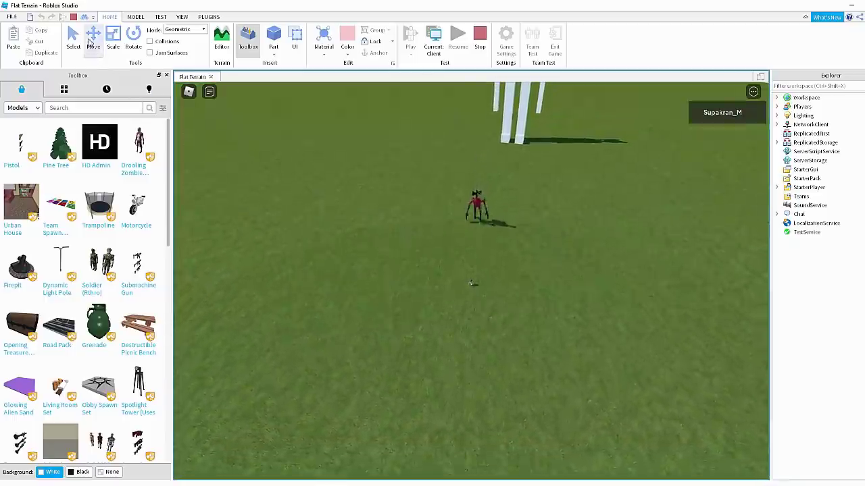
key("shift+F5")
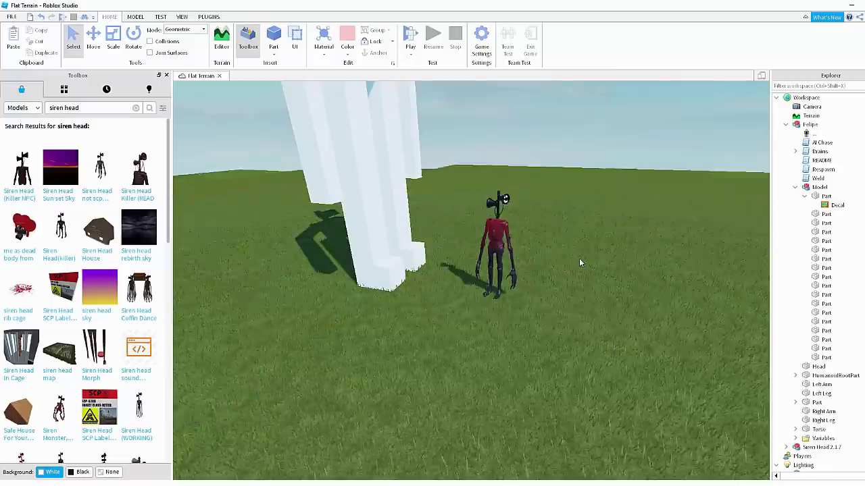
Examine the Siren Head model up close, and compare its size with the white giant from a distance.
right_click_drag(602, 280, 602, 280)
key("w")
key("w")
key("s")
key("w")
key("w")
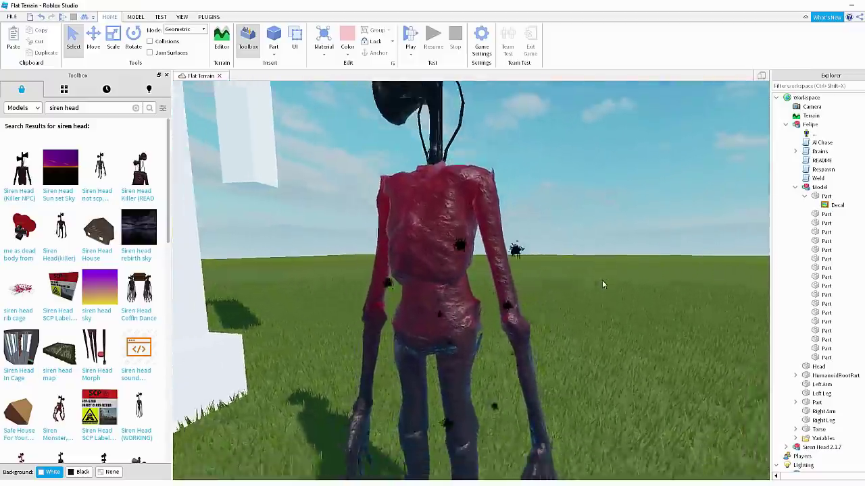
key("s")
key("w")
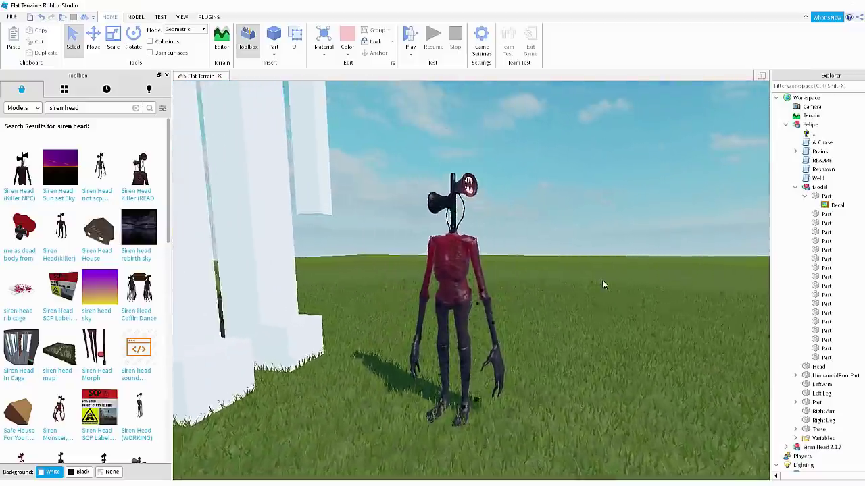
right_click_drag(602, 280, 601, 279)
key("s")
key("d")
key("w")
scroll(602, 280, "down", 4)
scroll(602, 280, "down", 3)
key("s")
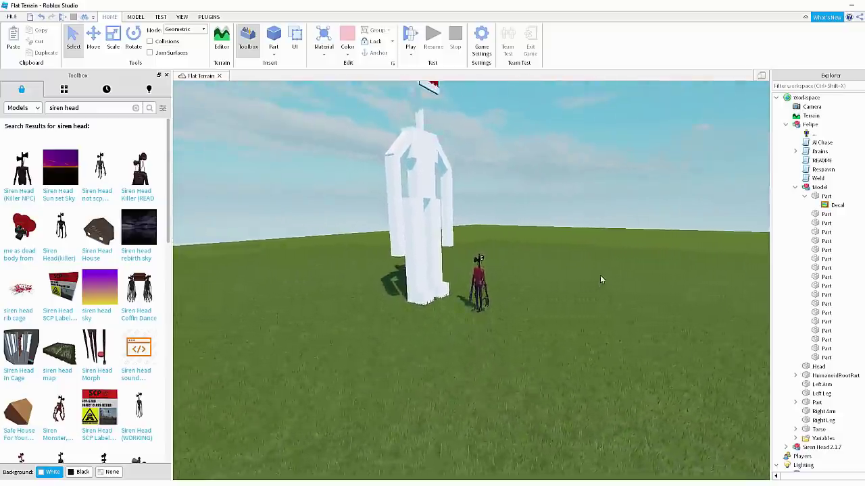
scroll(98, 328, "down", 3)
scroll(98, 327, "up", 3)
Search the model library for "wall" and insert the Map Walls model so that it encloses both monsters.
left_click(136, 108)
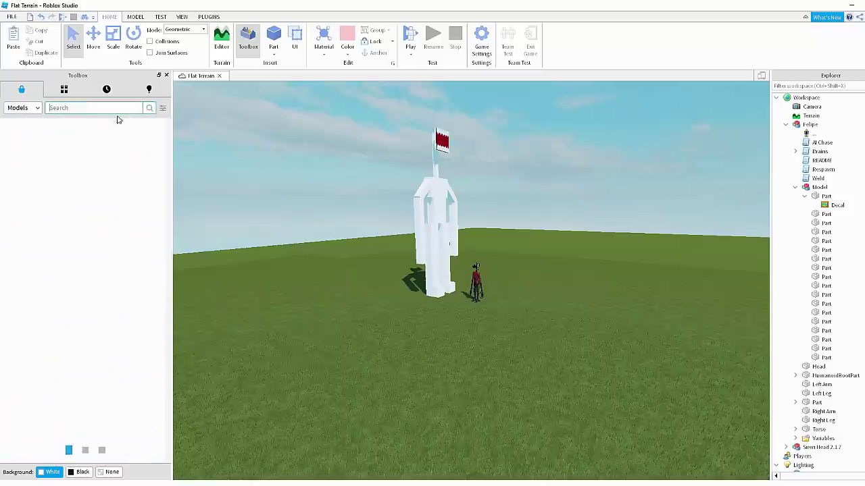
type("wall")
key("Return")
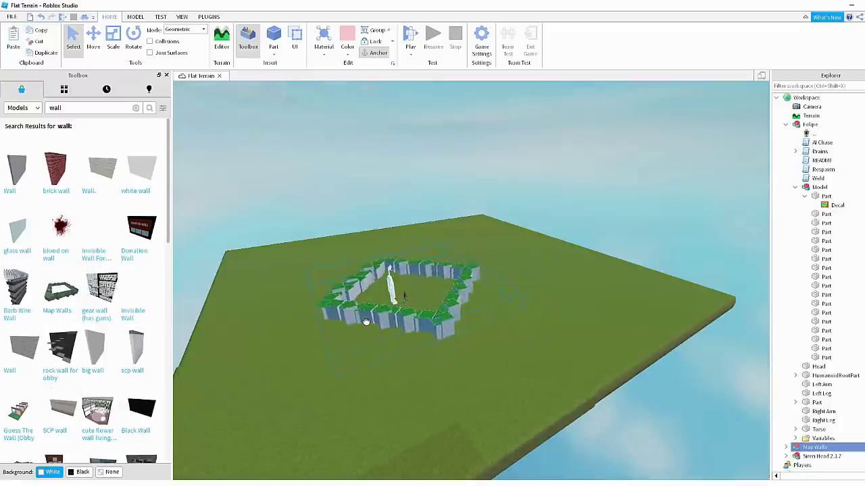
right_click_drag(505, 249, 506, 263)
key("w")
scroll(506, 264, "up", 10)
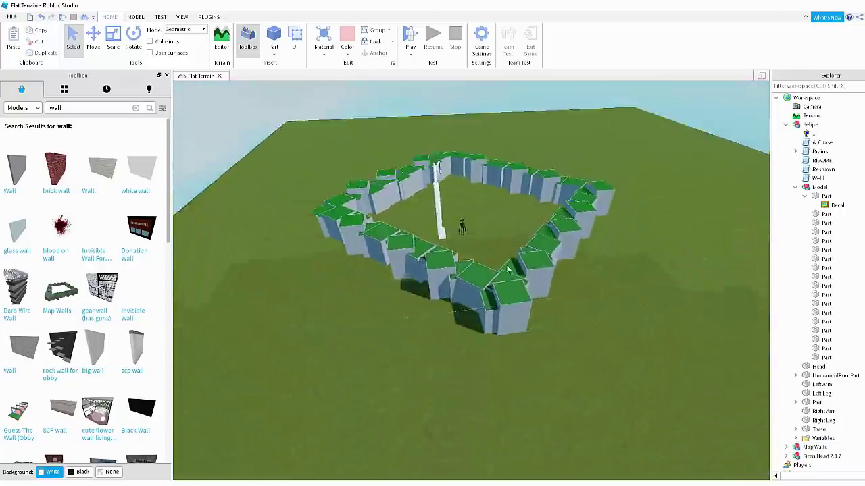
Search the model library for "stair" and insert a plain grey staircase on the grass inside the walls.
scroll(506, 265, "up", 10)
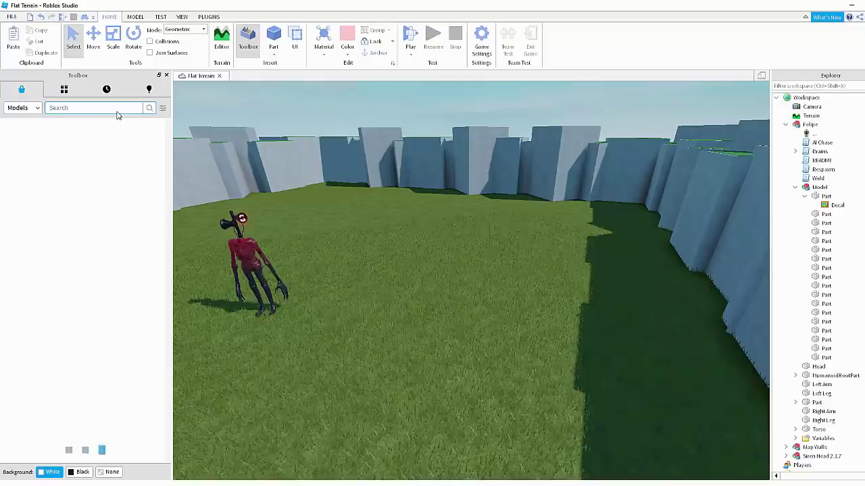
type("stair")
key("Return")
scroll(506, 292, "down", 10)
right_click_drag(506, 292, 505, 293)
scroll(506, 293, "up", 1)
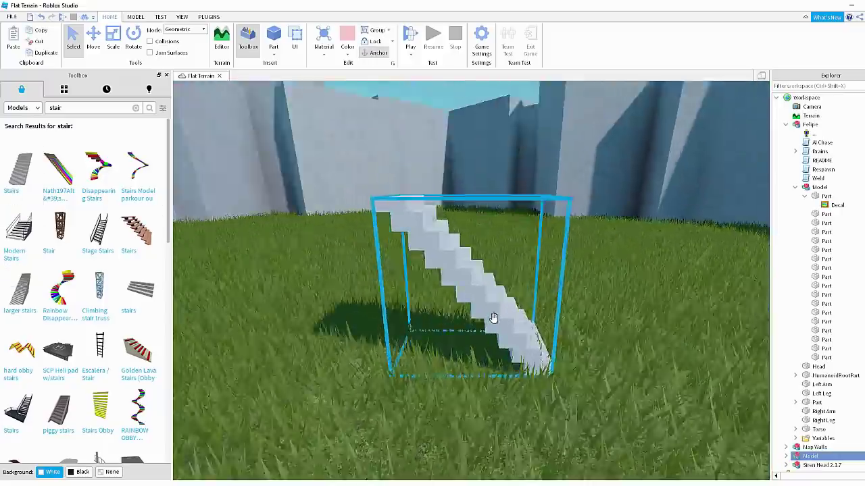
Move the staircase against the inner side of the wall and scale it up to the wall's height.
scroll(495, 318, "down", 5)
right_click_drag(493, 309, 493, 309)
left_click_drag(589, 302, 575, 276)
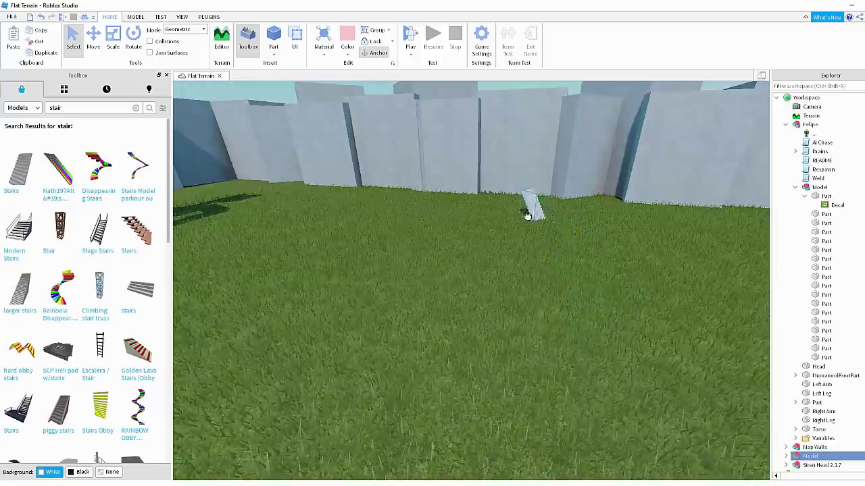
key("w")
right_click_drag(465, 201, 465, 202)
left_click(465, 202)
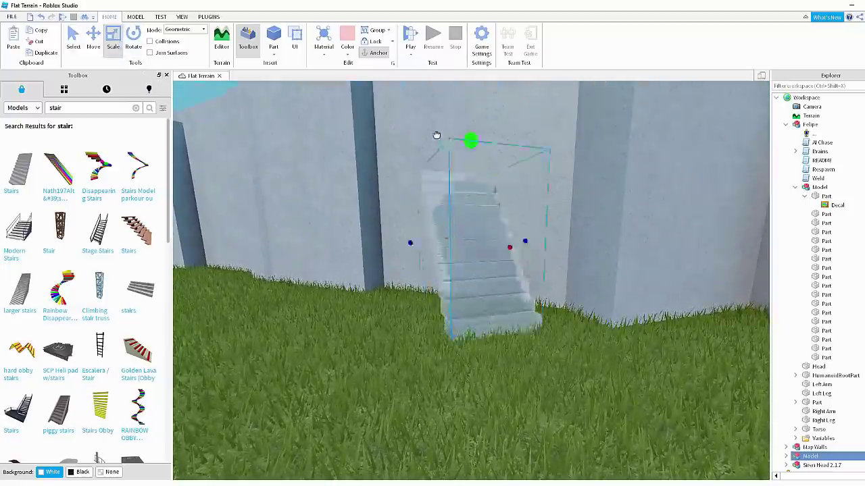
scroll(438, 141, "down", 6)
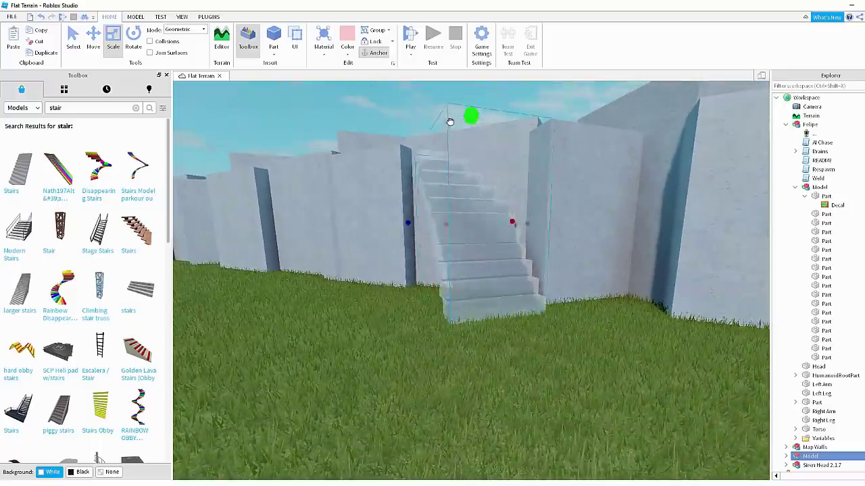
Duplicate the staircase and place the copy on the grass against the outer side of the wall.
left_click(610, 406)
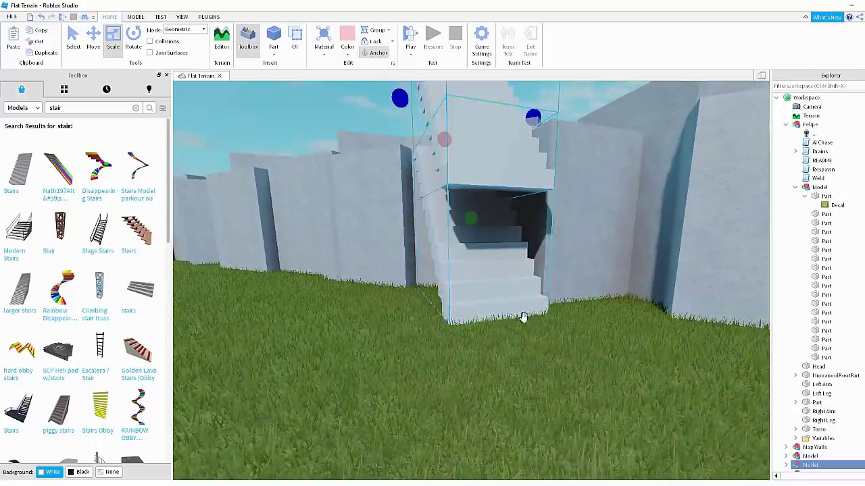
right_click_drag(575, 291, 577, 291)
key("w")
key("s")
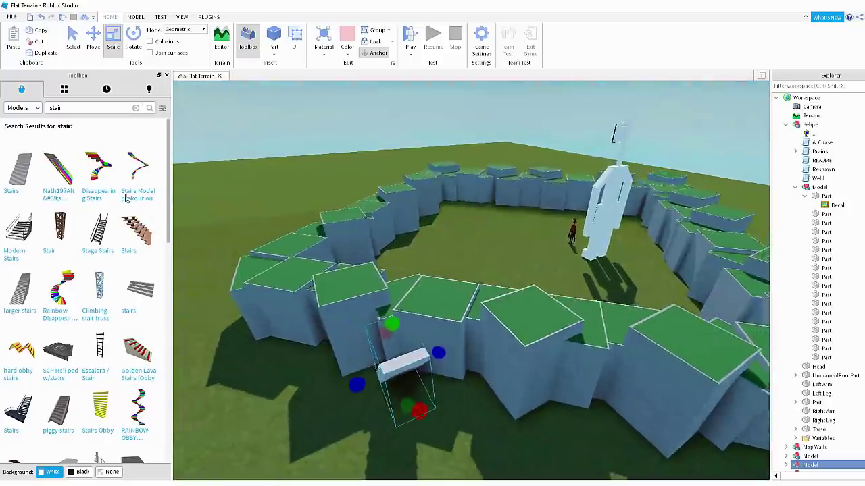
scroll(459, 388, "up", 2)
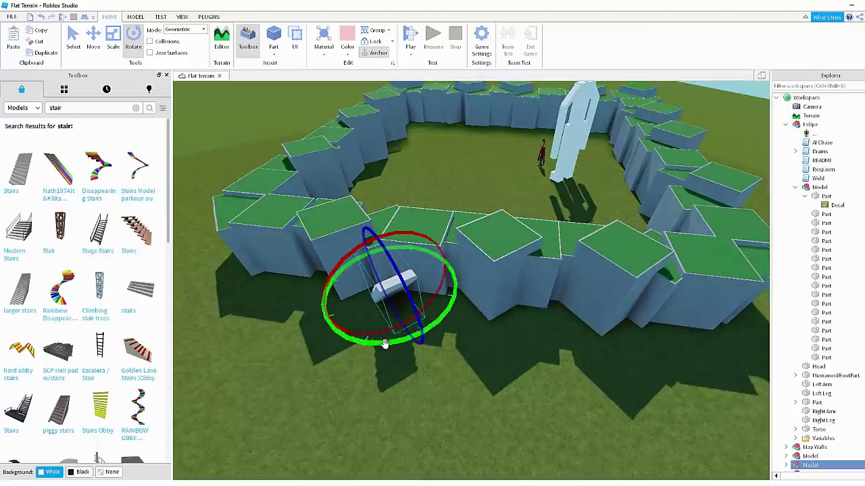
Rotate the outer staircase to face the wall and fit it so its steps reach the wall's top.
left_click(489, 377)
right_click_drag(483, 364, 483, 368)
key("w")
right_click_drag(549, 342, 546, 347)
right_click_drag(424, 221, 424, 221)
right_click_drag(498, 316, 498, 317)
key("w")
key("s")
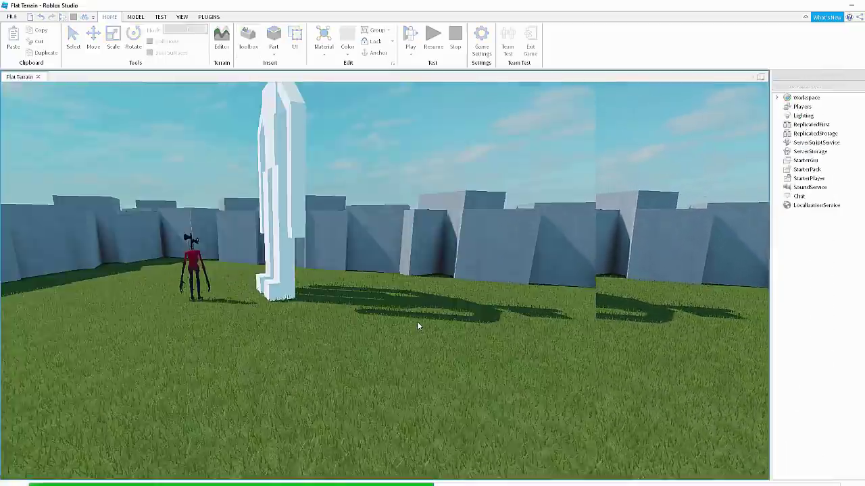
Start a play test and run the character along the outside of the walls towards the outer staircase.
right_click_drag(419, 327, 419, 297)
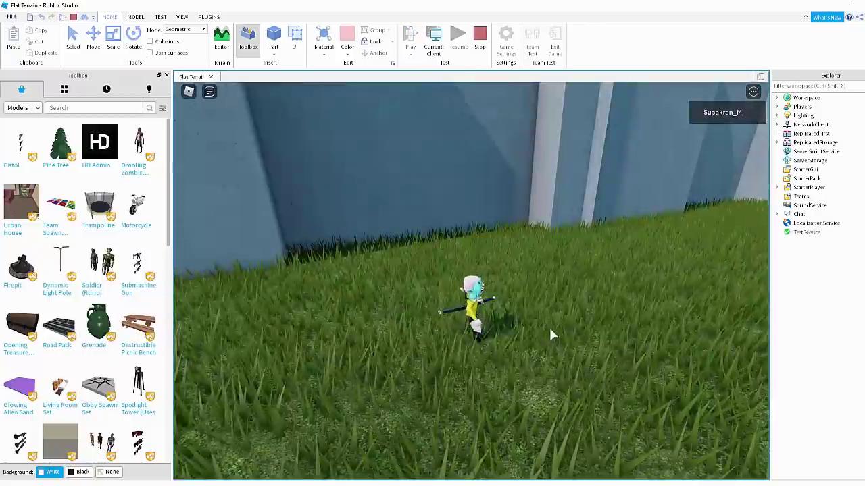
scroll(549, 334, "down", 5)
right_click_drag(550, 334, 550, 334)
scroll(550, 334, "up", 2)
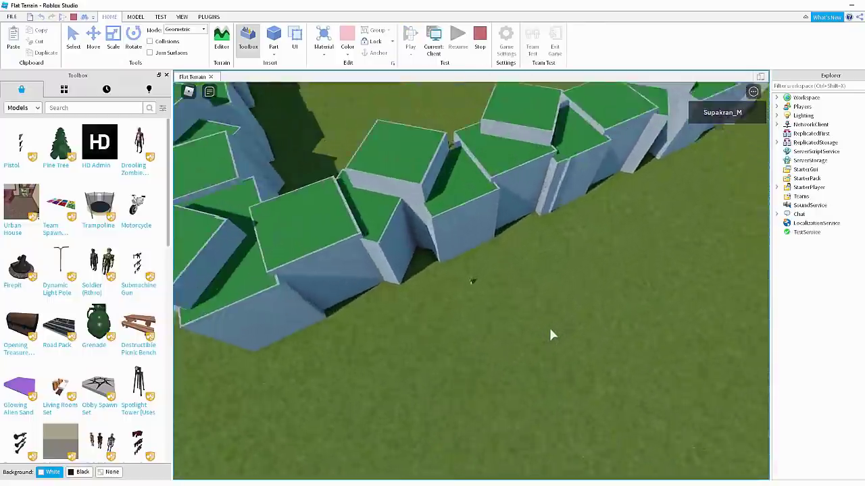
scroll(550, 335, "down", 10)
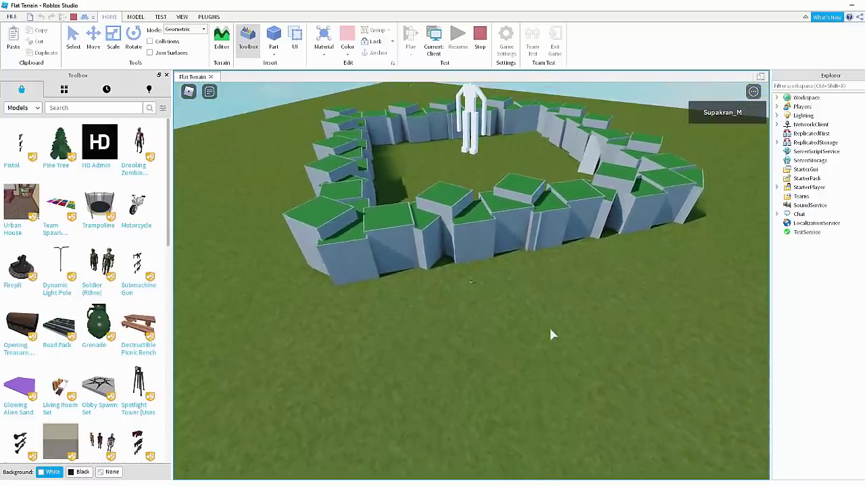
scroll(551, 335, "up", 10)
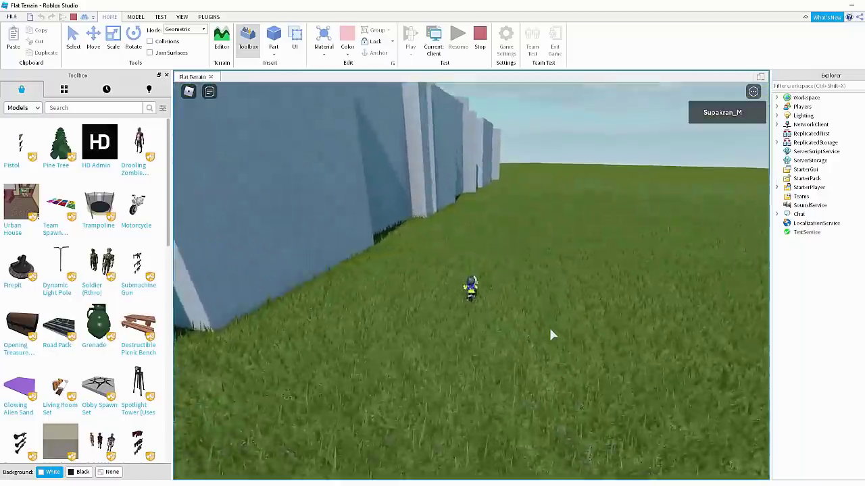
scroll(551, 330, "up", 3)
right_click_drag(551, 330, 477, 215)
right_click_drag(507, 247, 512, 252)
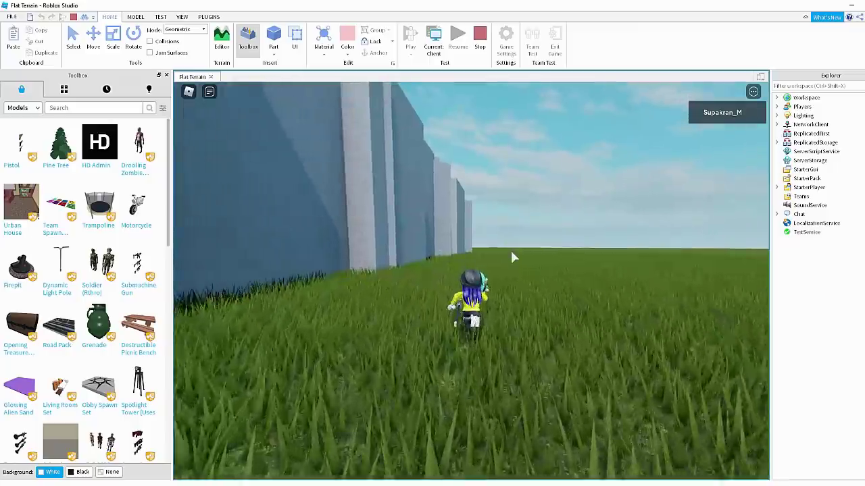
key("w")
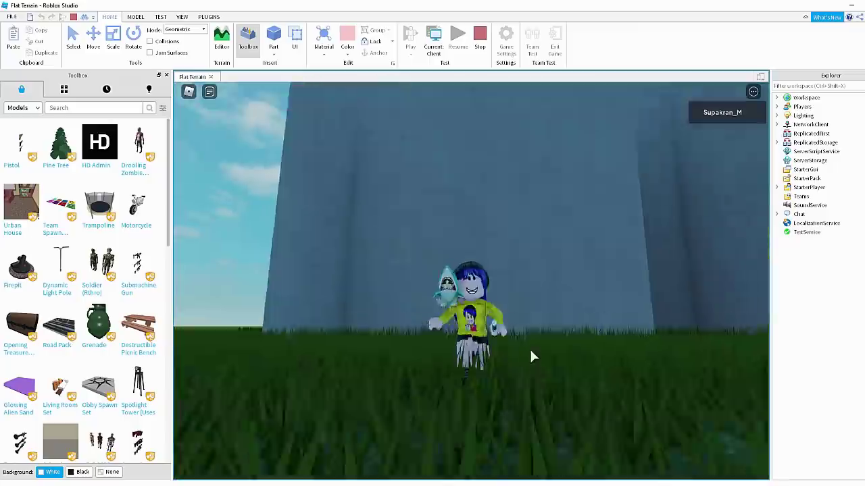
scroll(530, 350, "up", 3)
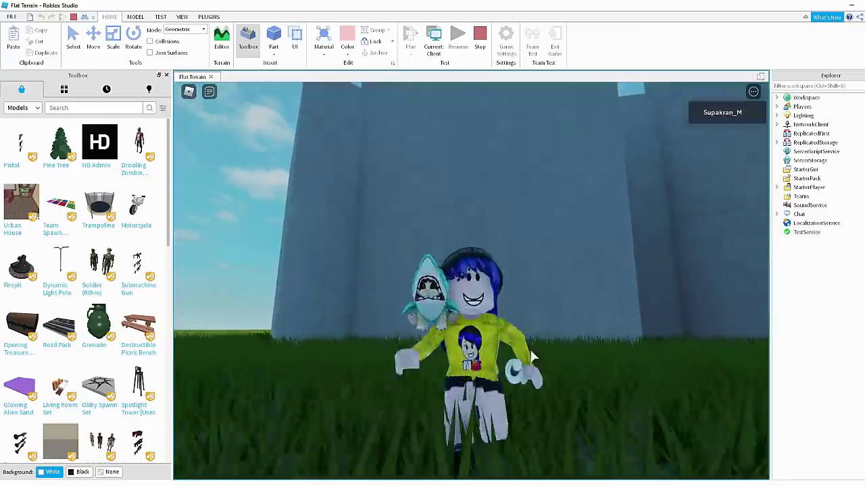
key("w")
right_click_drag(579, 376, 583, 383)
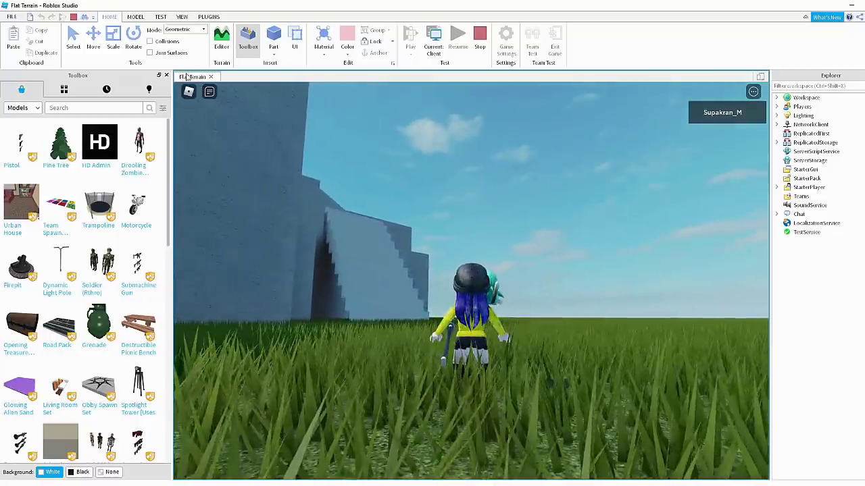
Undock the game view into its own window and climb the outer staircase onto the grassy wall top.
left_click_drag(147, 56, 113, 51)
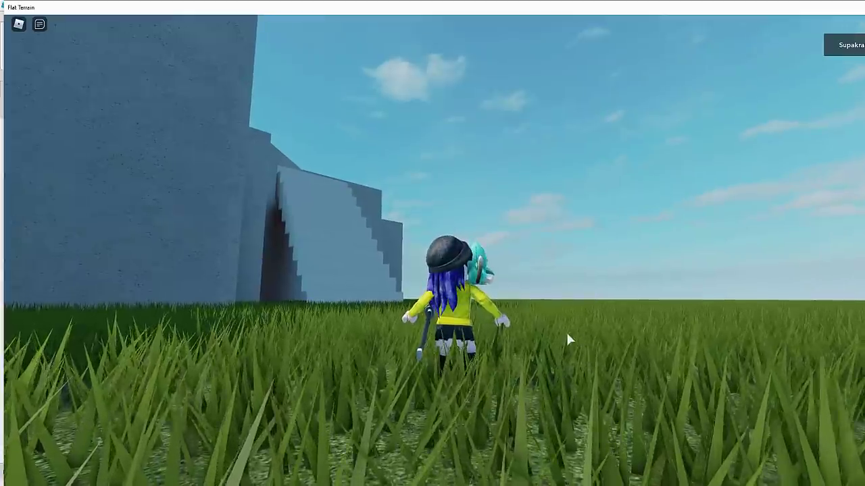
key("w")
right_click_drag(587, 336, 587, 336)
key("w")
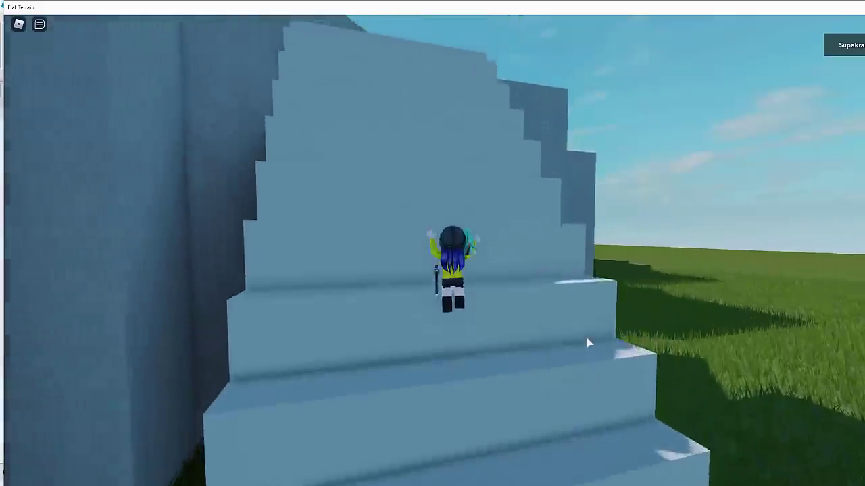
key("w")
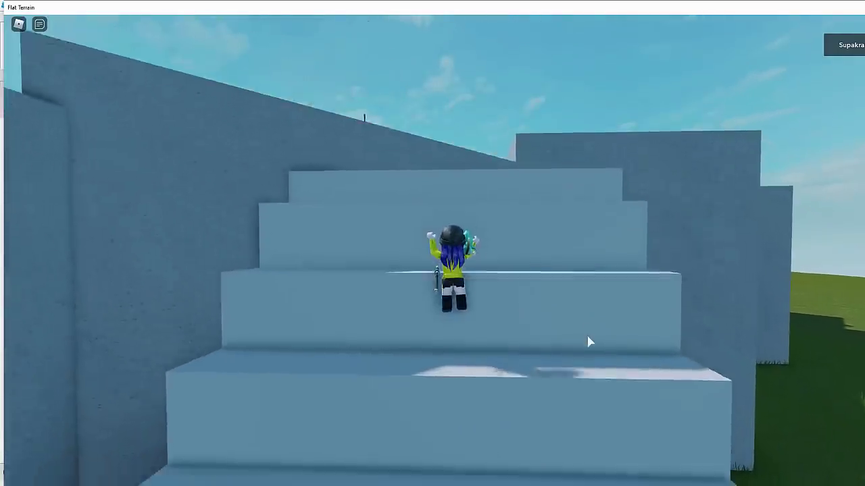
key("w")
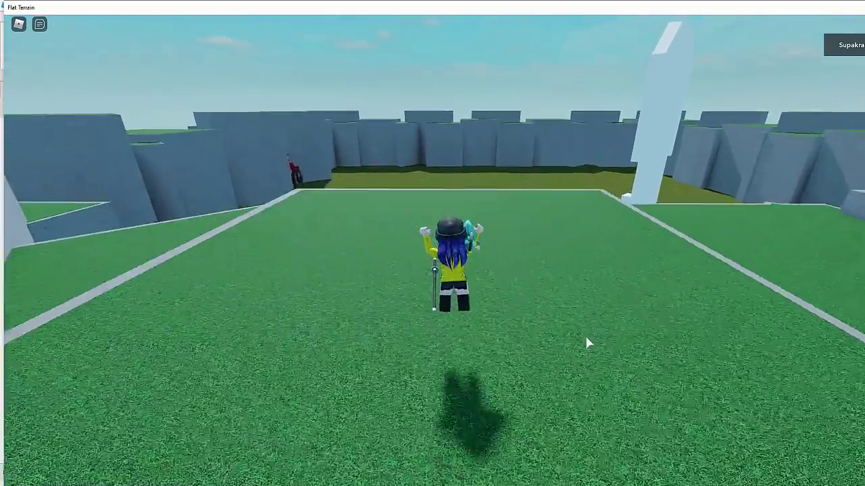
key("w")
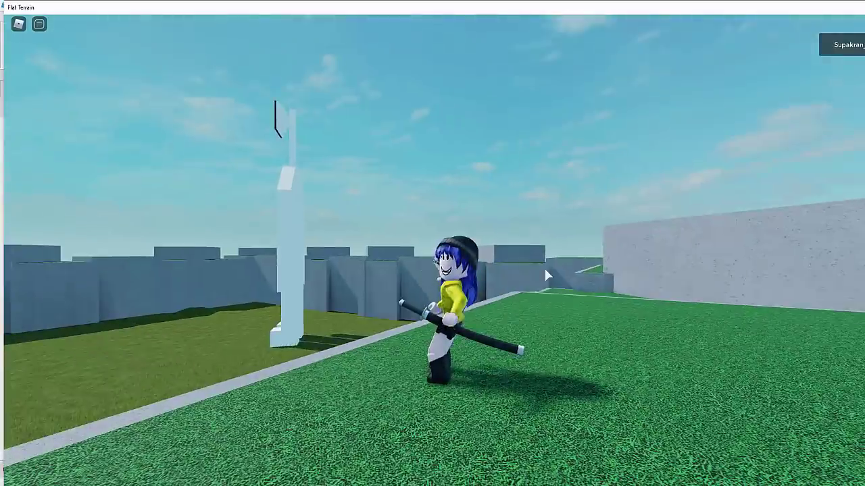
Walk the character around the wall top and view the white giant and the arena from there.
right_click_drag(544, 270, 545, 273)
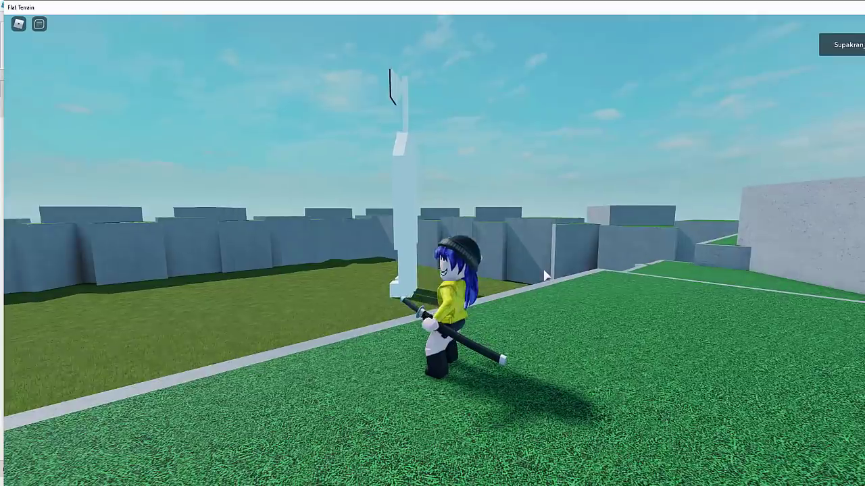
right_click_drag(491, 271, 491, 272)
key("s")
key("w")
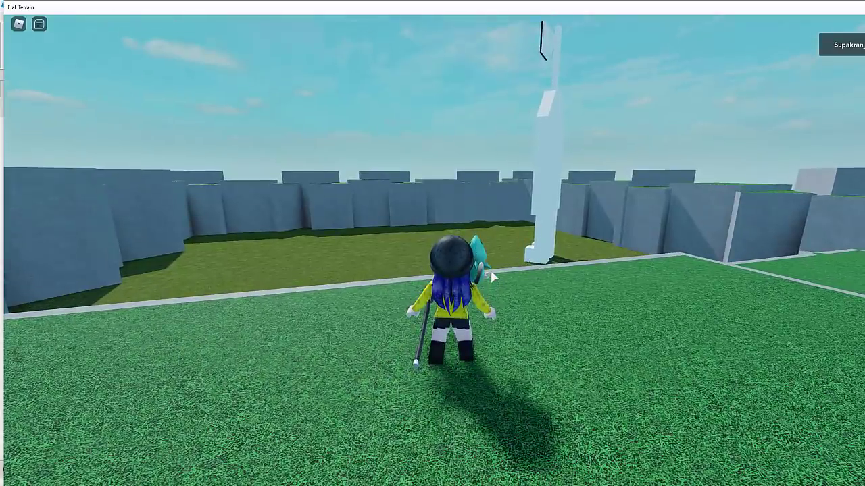
key("a")
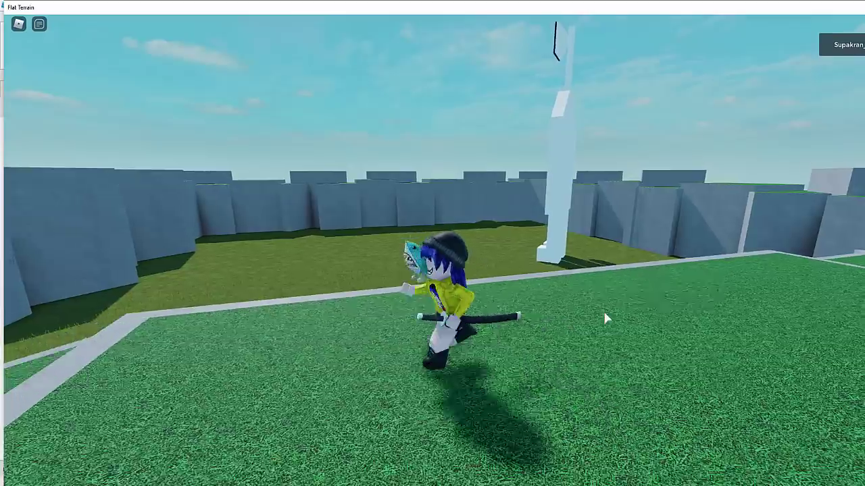
Take the character from the wall top down into the arena and test Siren Head at close range.
key("s")
scroll(610, 329, "up", 2)
key("w")
right_click_drag(610, 329, 632, 339)
scroll(631, 340, "down", 2)
key("s")
key("d")
key("w")
key("w")
key("w")
key("w")
key("w")
scroll(632, 339, "down", 3)
scroll(632, 339, "down", 3)
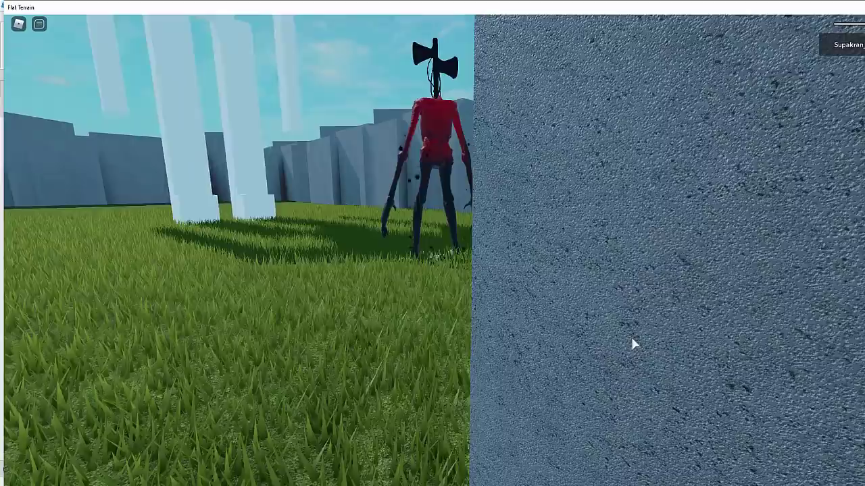
Run the character along the outside of the walls once more and end the play test.
right_click_drag(518, 230, 518, 236)
scroll(517, 230, "down", 4)
right_click_drag(553, 176, 566, 198)
scroll(567, 205, "up", 10)
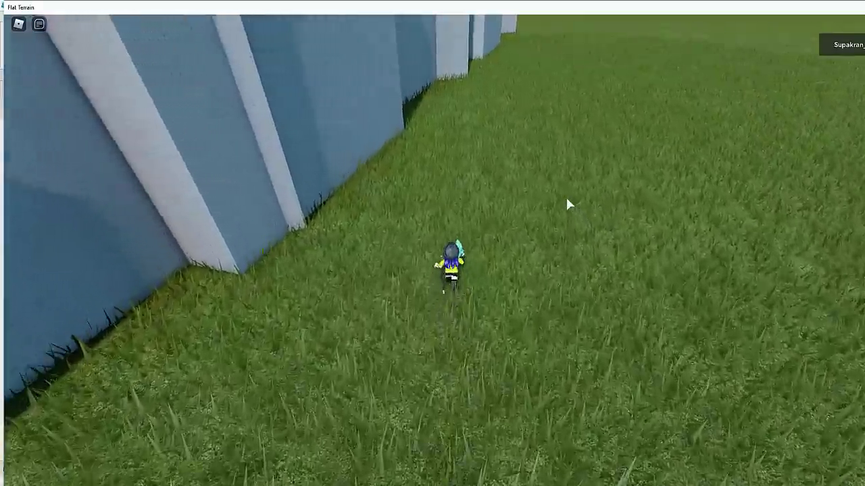
scroll(566, 198, "up", 5)
key("s")
scroll(567, 198, "up", 3)
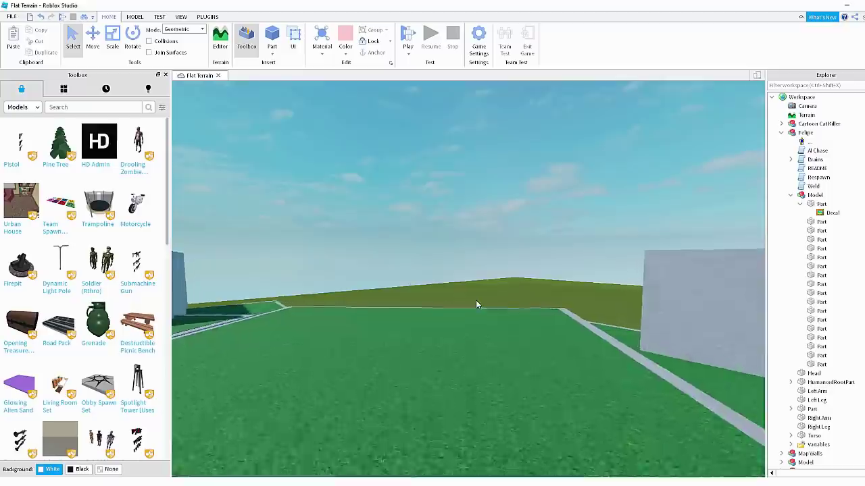
right_click_drag(475, 299, 476, 299)
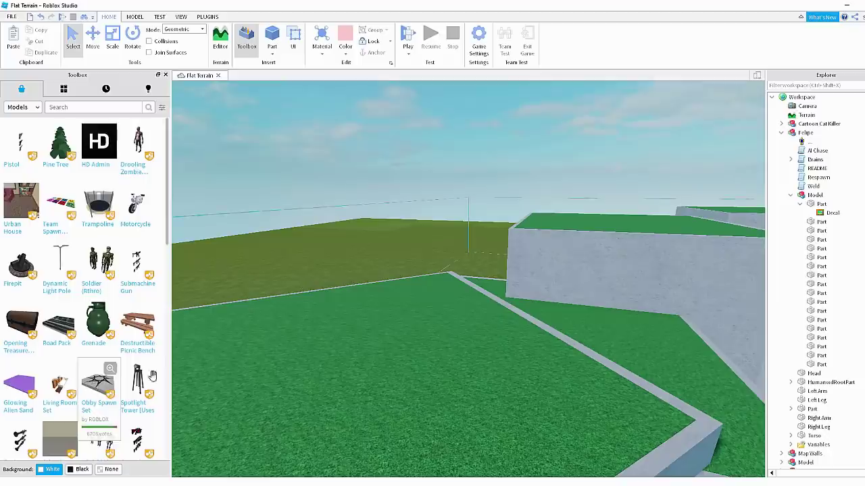
Insert the Obby Spawn Set model on the grassy wall top overlooking the arena.
left_click(116, 383)
scroll(422, 366, "up", 3)
right_click_drag(465, 168, 465, 169)
scroll(465, 168, "down", 5)
scroll(446, 183, "down", 2)
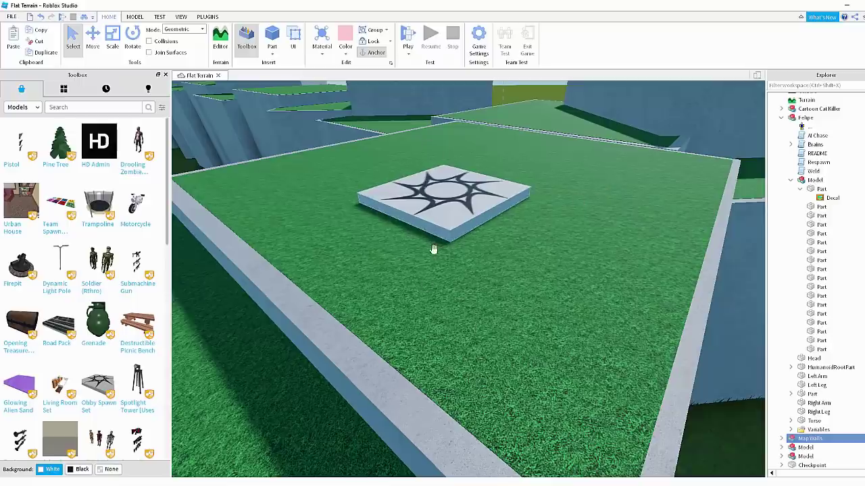
left_click(471, 196)
right_click_drag(471, 196, 471, 173)
key("w")
key("s")
key("w")
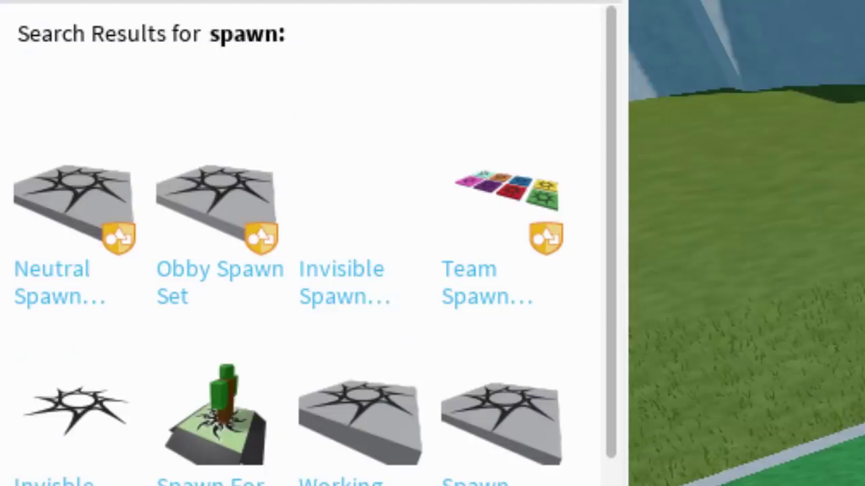
Replace the obby checkpoint on the grassy wall top with a spawn location from the library and start a play test.
left_click_drag(497, 289, 466, 284)
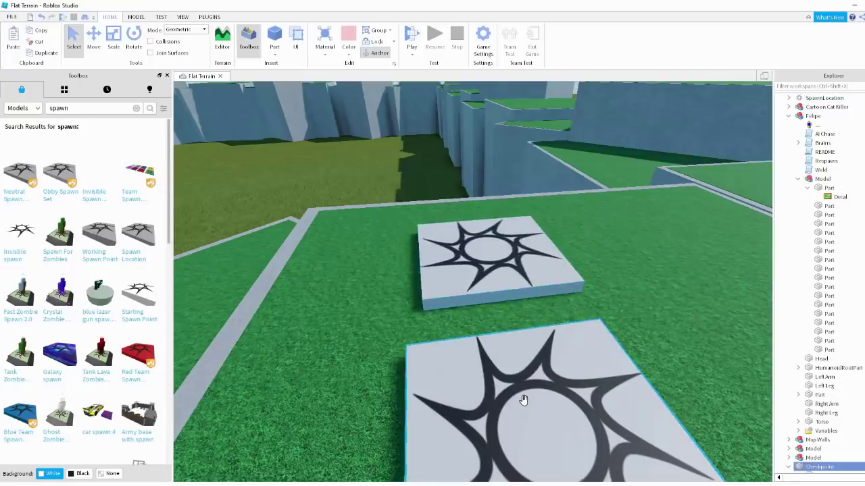
key("Delete")
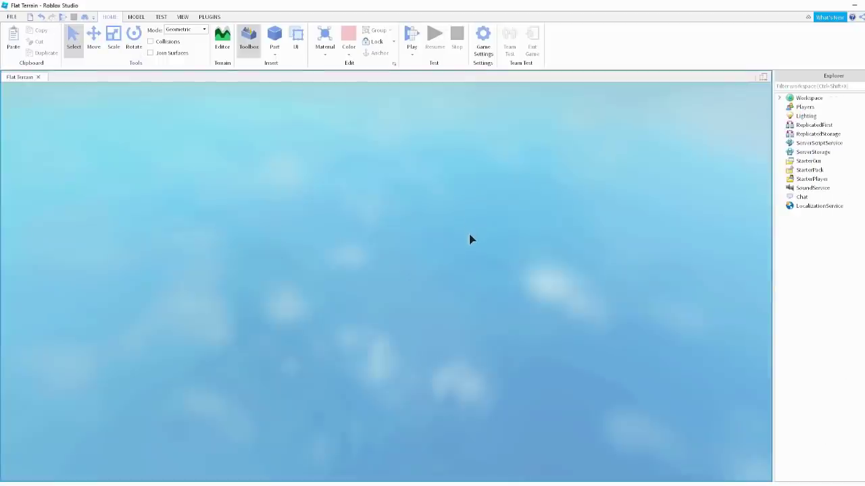
key("F5")
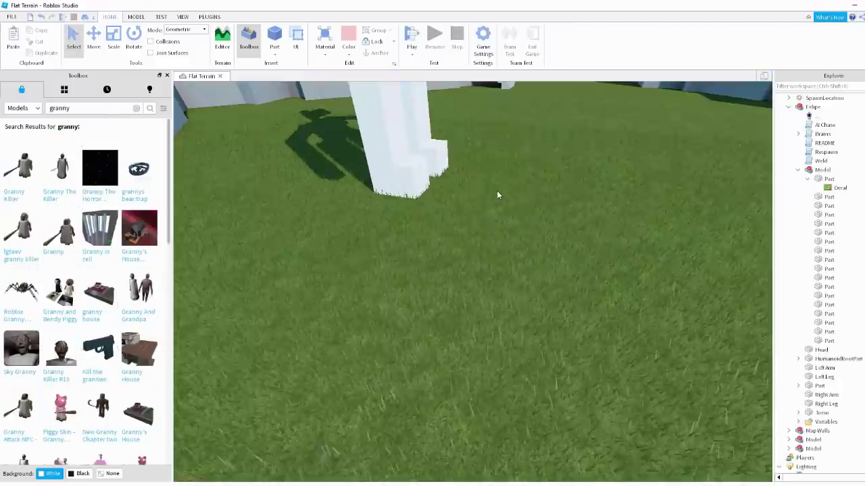
Insert a Granny model from the library onto the grass beside the white giant's feet.
scroll(529, 186, "down", 5)
left_click_drag(510, 192, 541, 164)
scroll(561, 161, "up", 10)
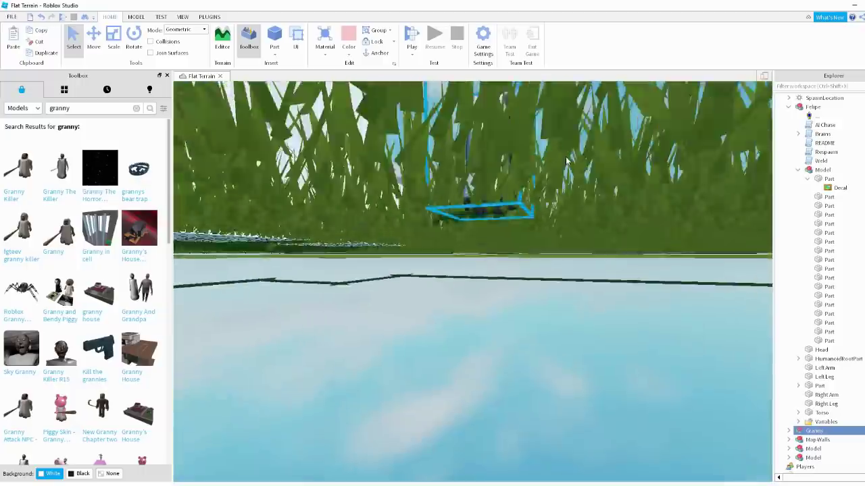
scroll(566, 156, "down", 4)
scroll(565, 157, "up", 1)
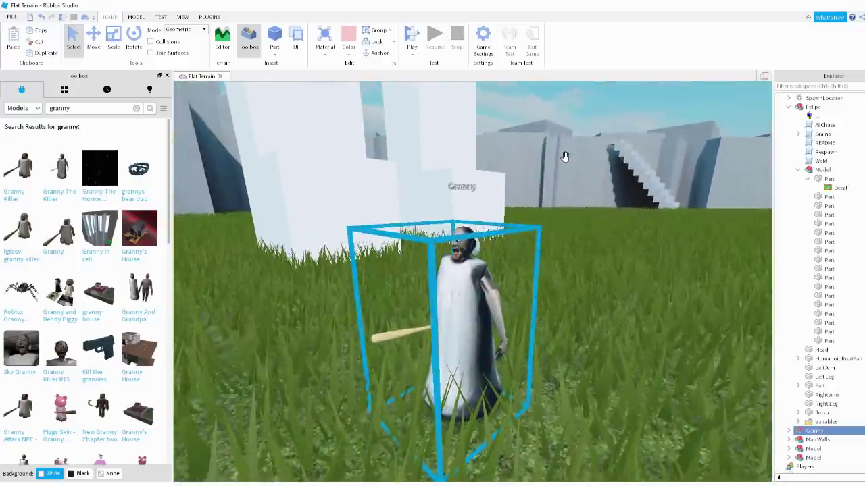
scroll(566, 158, "down", 2)
right_click_drag(566, 160, 566, 158)
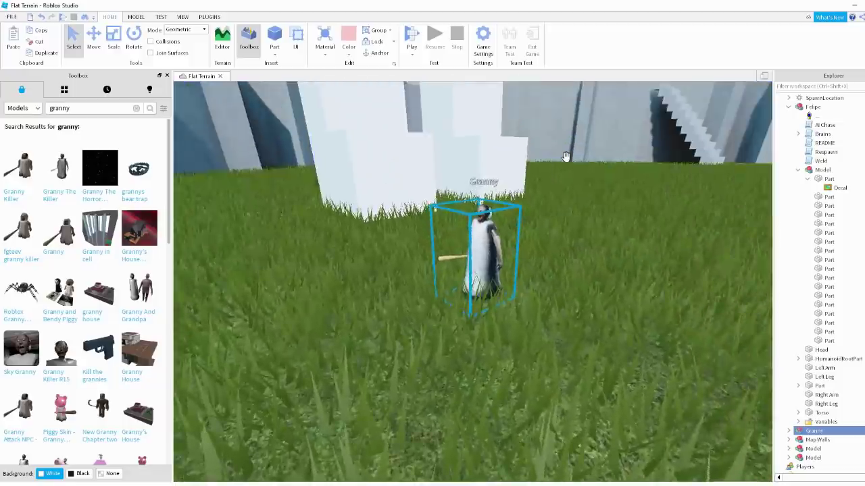
scroll(567, 158, "up", 2)
scroll(566, 157, "down", 2)
scroll(566, 156, "up", 3)
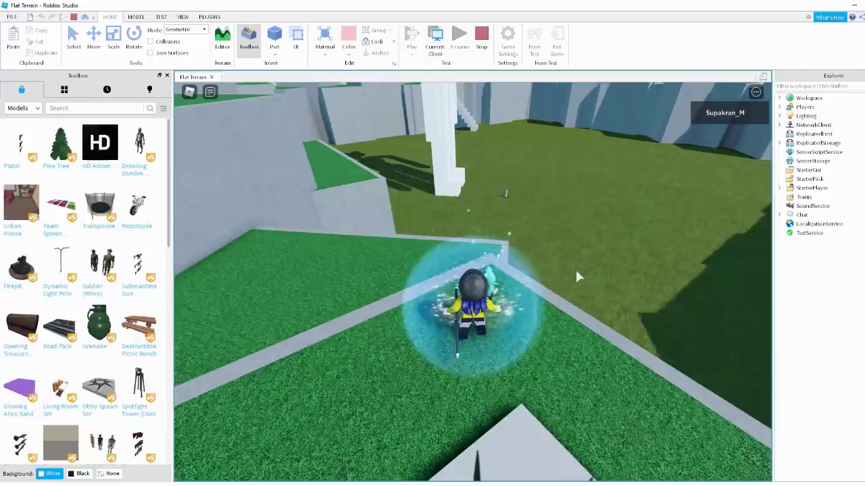
Play-test from the wall-top spawn and view the white giant and Granny from above.
key("w")
scroll(575, 268, "up", 5)
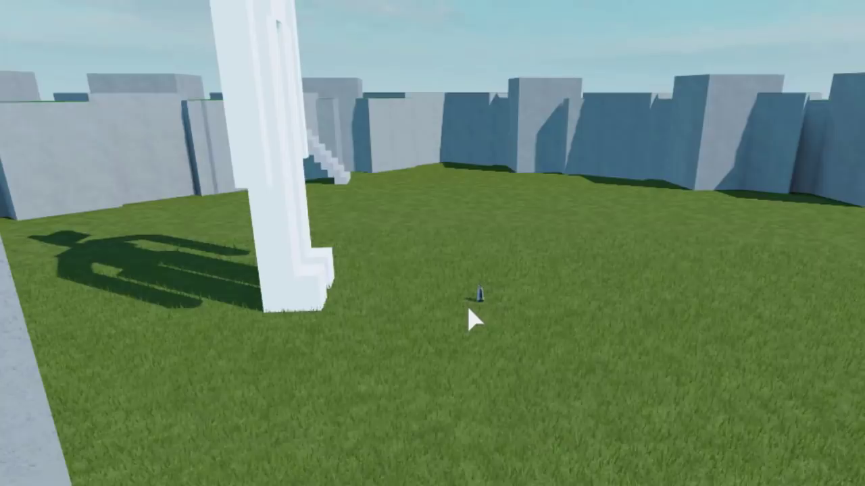
right_click_drag(471, 319, 473, 320)
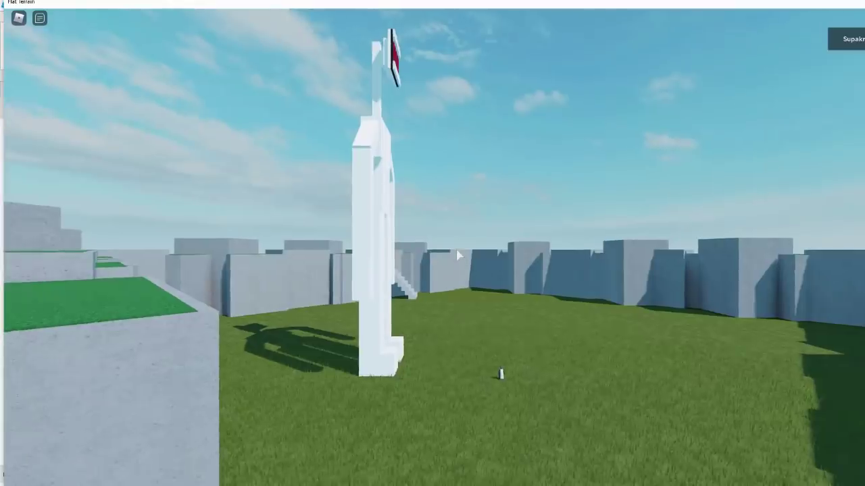
right_click_drag(457, 255, 458, 254)
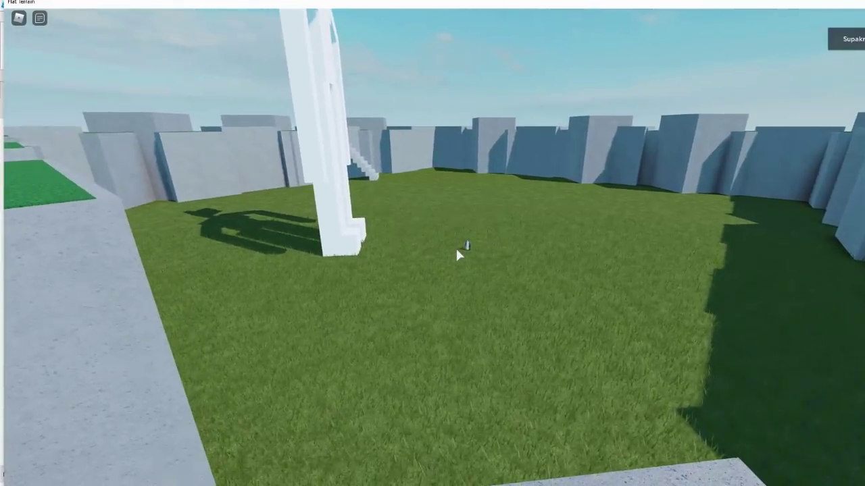
Take the character down from the wall top into the arena and approach Granny near the giant's feet.
scroll(457, 251, "down", 3)
key("w")
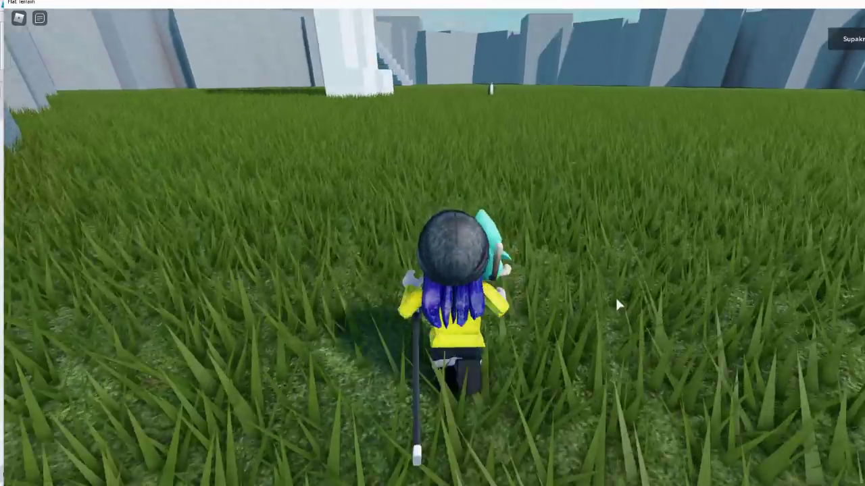
right_click_drag(617, 300, 616, 300)
key("d")
key("w")
key("d")
key("s")
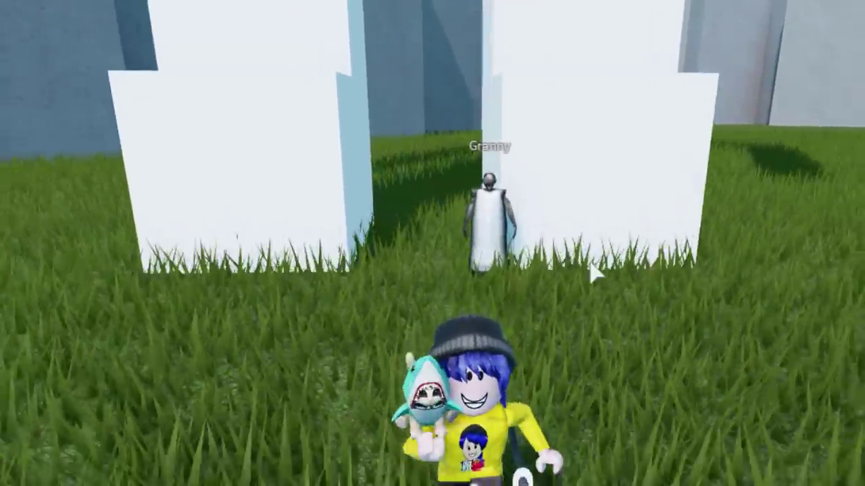
Run the character away from Granny past the white giant's legs to test her chase.
key("d")
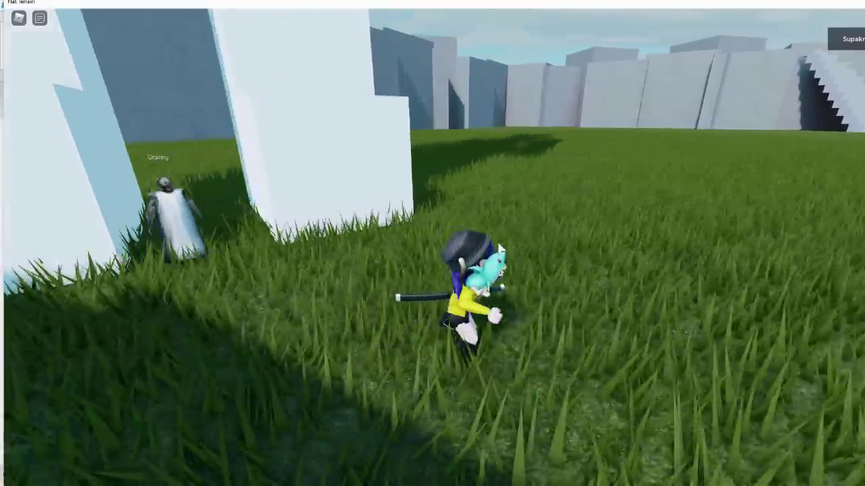
right_click_drag(553, 348, 554, 349)
key("s")
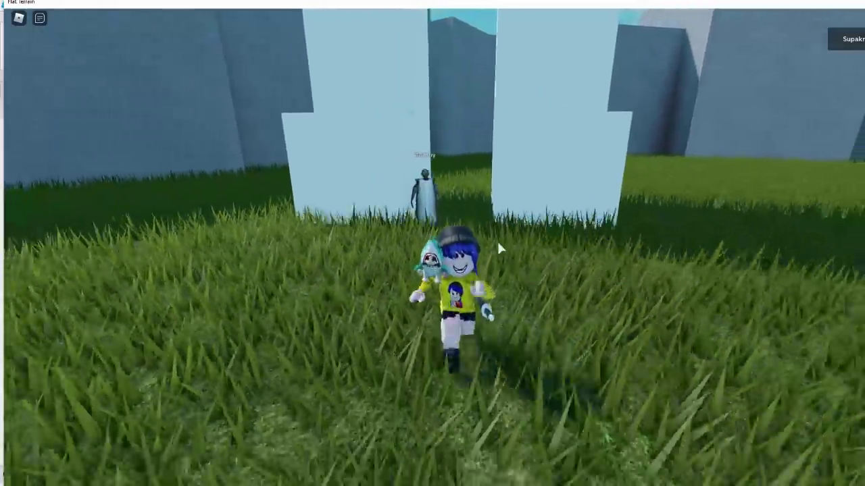
right_click_drag(499, 244, 499, 243)
key("s")
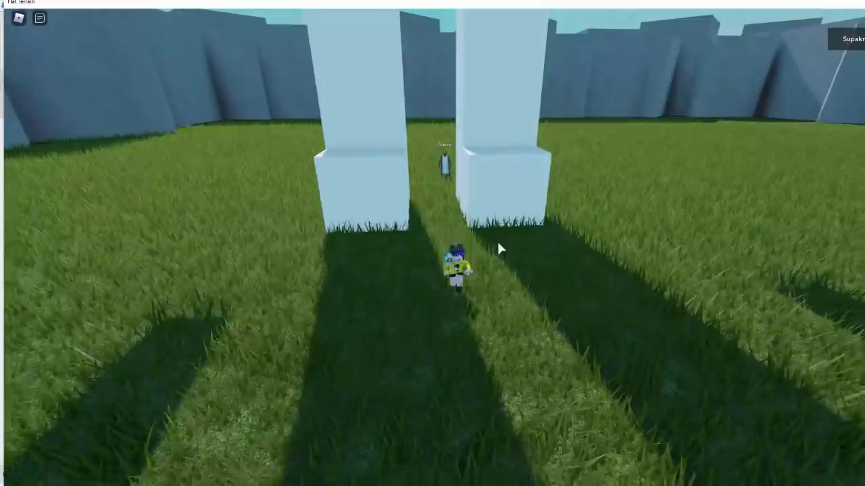
key("d")
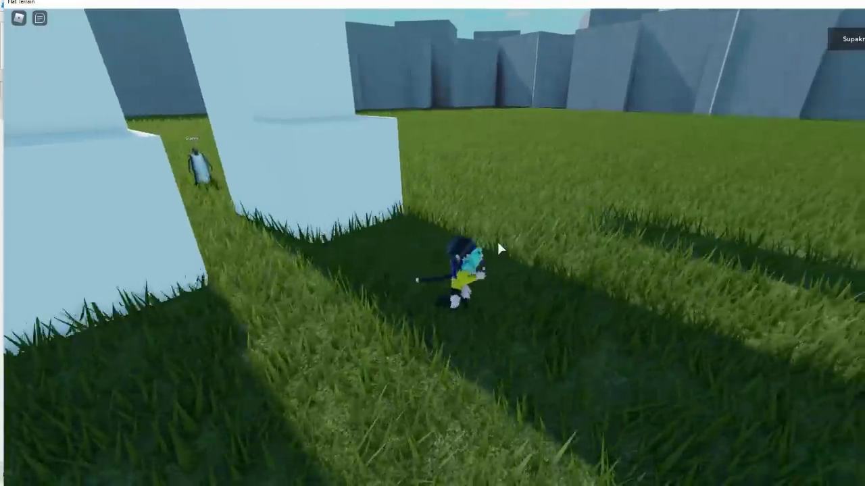
key("s")
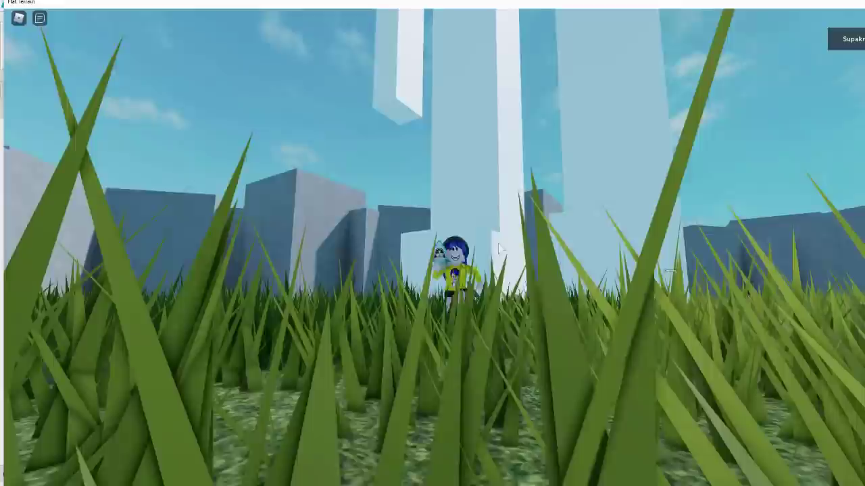
Circle the character around the giant's feet to lure Granny against them.
key("s")
right_click_drag(498, 249, 499, 249)
scroll(499, 249, "down", 4)
key("s")
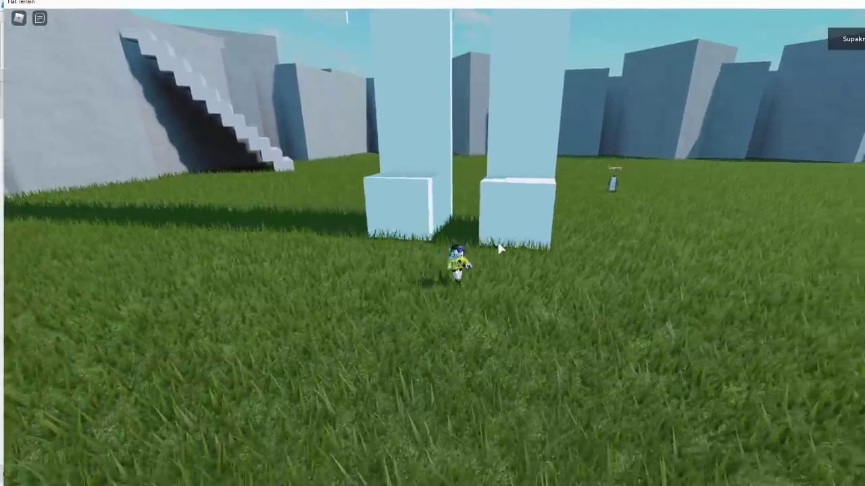
key("a")
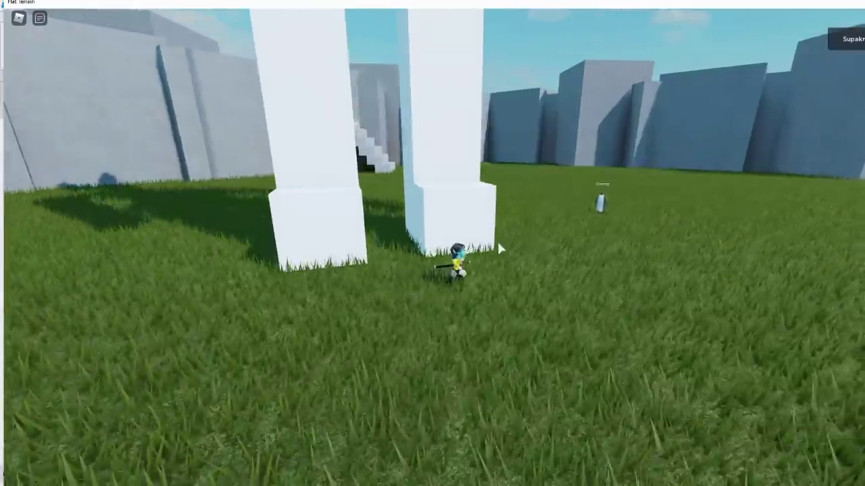
key("s")
right_click_drag(499, 247, 498, 248)
key("s")
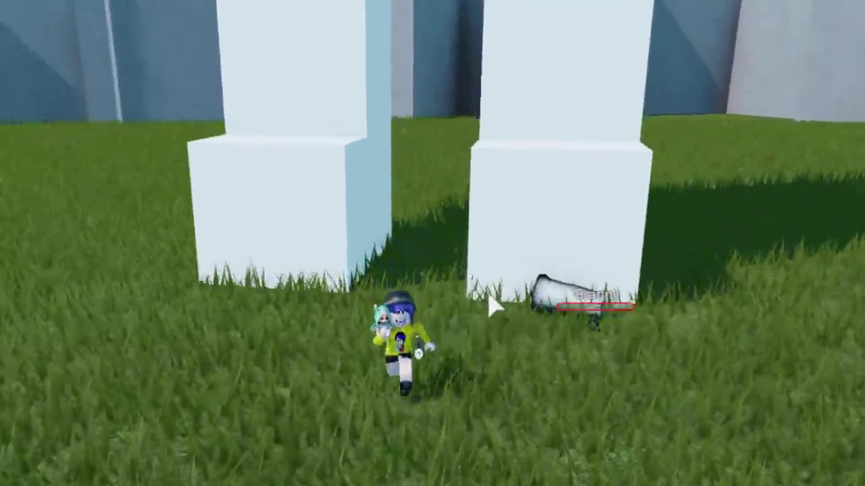
Examine the fallen Granny up close beside the giant's foot.
key("s")
right_click_drag(495, 307, 493, 306)
scroll(494, 305, "up", 5)
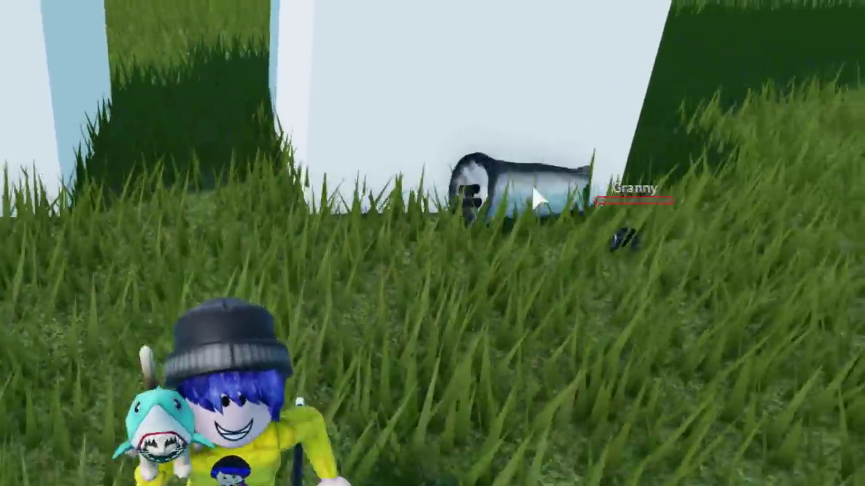
key("d")
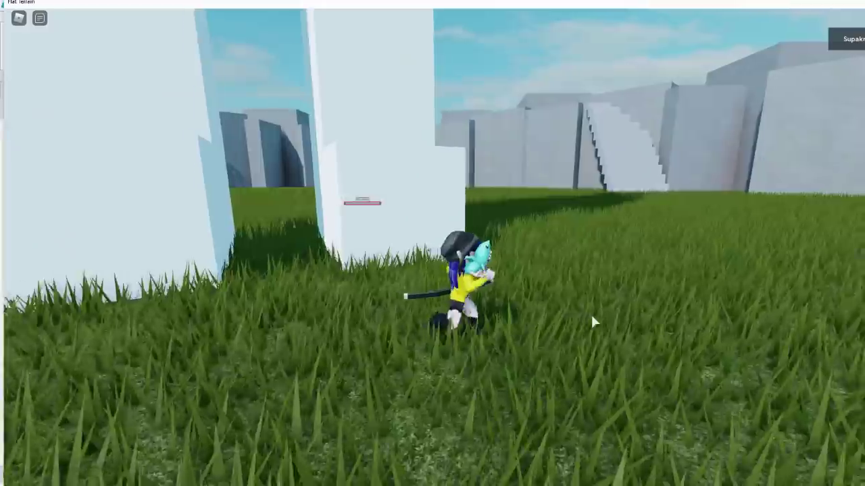
Run the character across the arena to the inner staircase and jump up its steps toward the wall top.
right_click_drag(592, 316, 591, 316)
key("w")
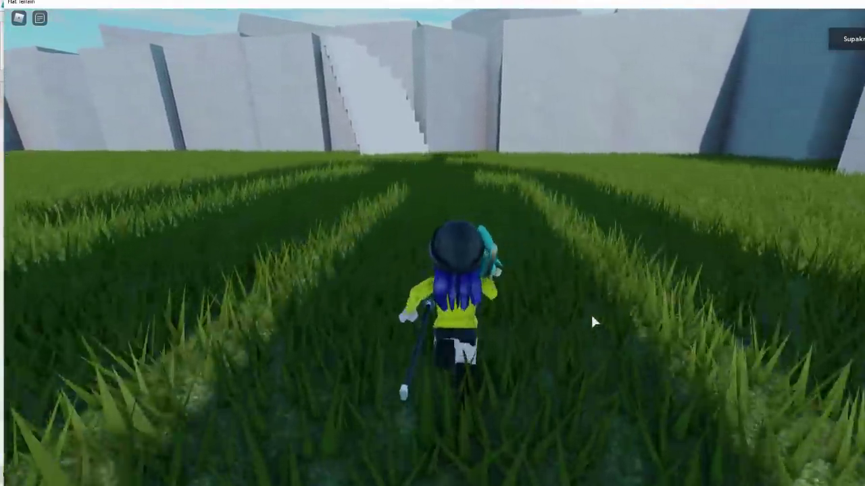
right_click_drag(592, 316, 592, 316)
key("s")
key("w")
scroll(592, 317, "down", 5)
scroll(591, 316, "up", 3)
key("space")
key("space")
key("space")
key("space")
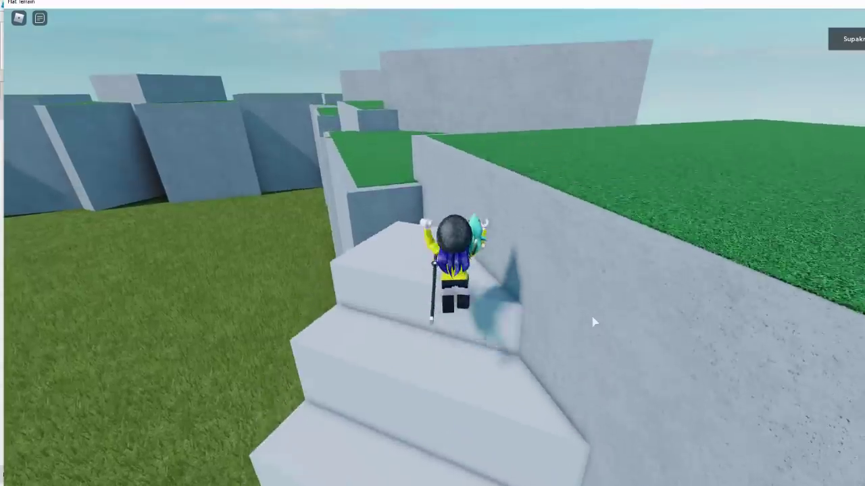